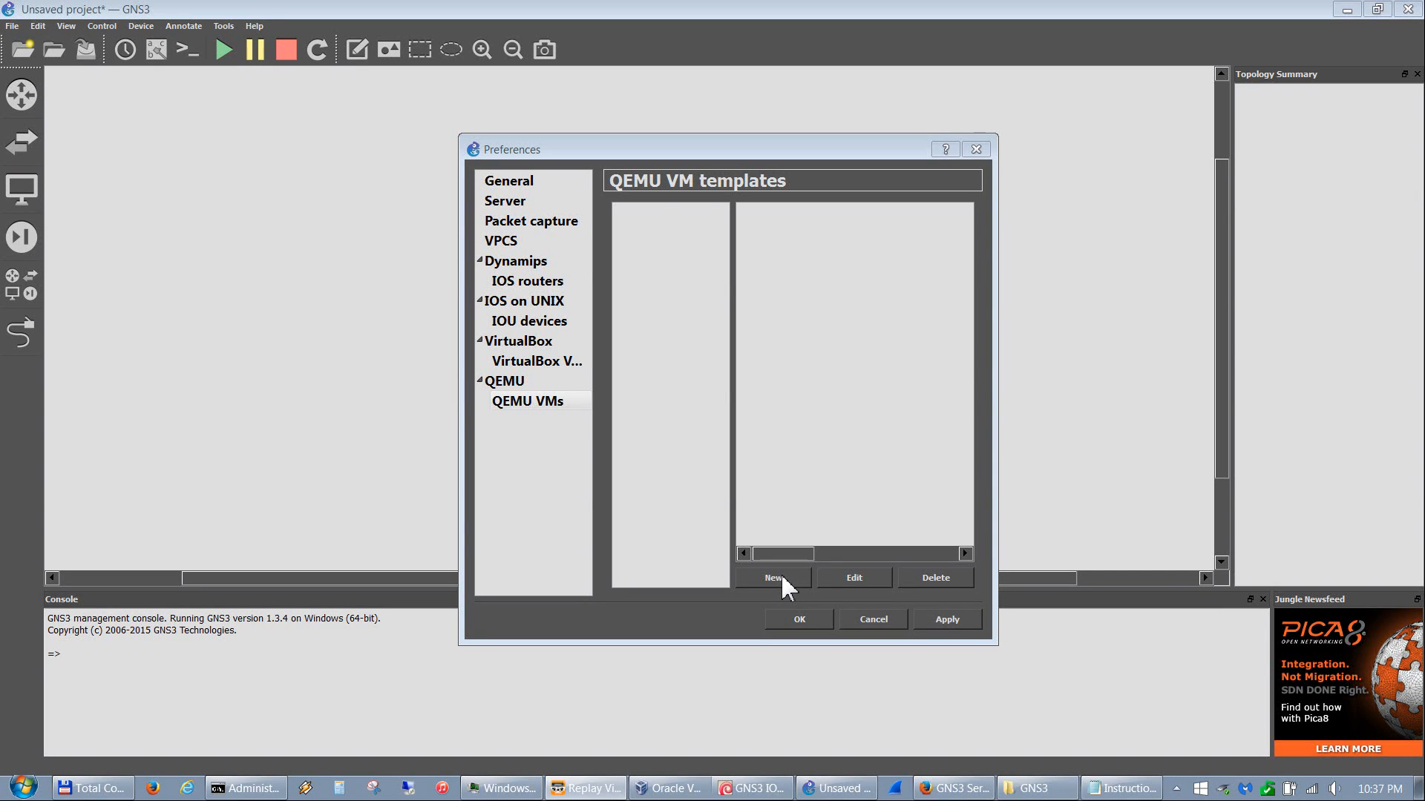
Start a new QEMU VM template of type ASA 8.4(2) named ASA, accepting the default binary and RAM.
click(775, 579)
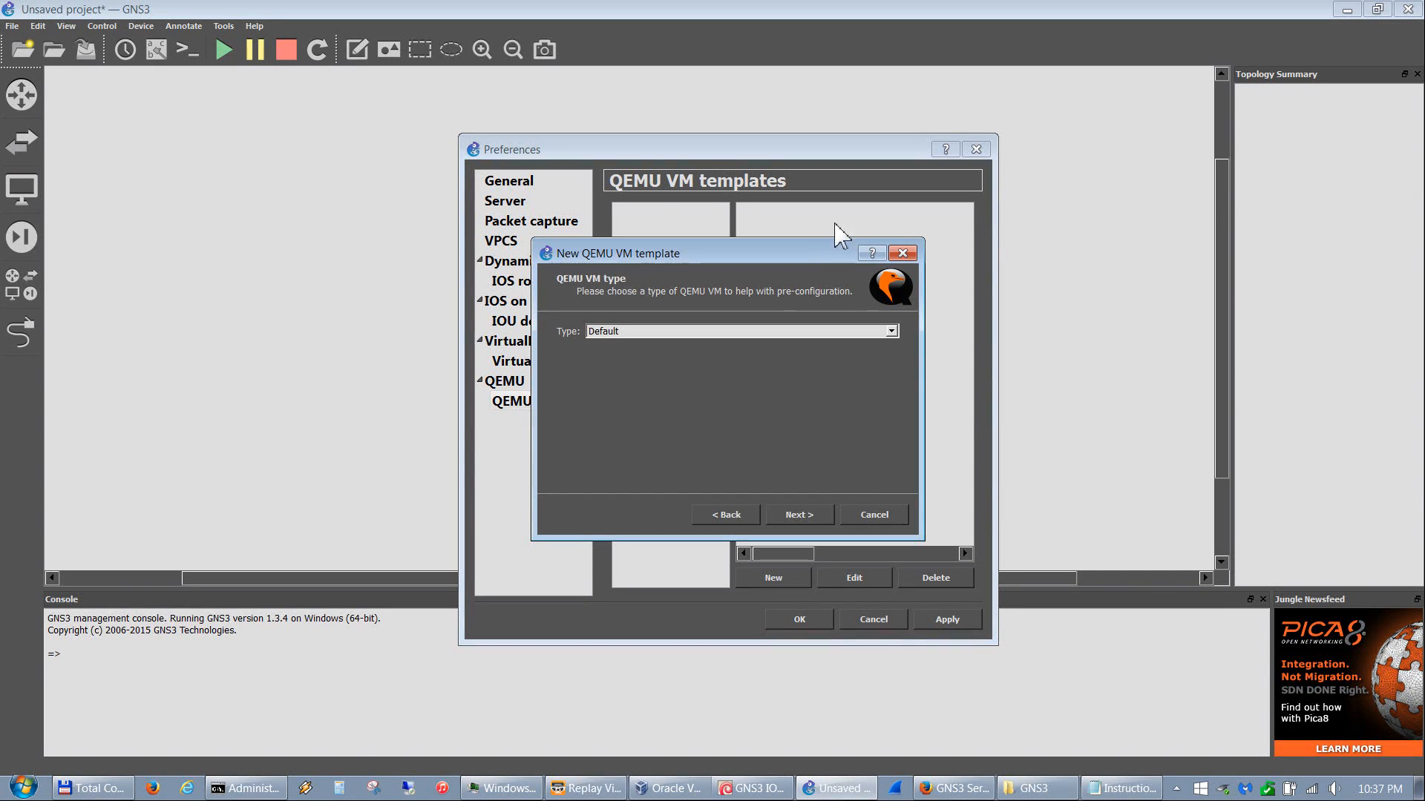
click(652, 331)
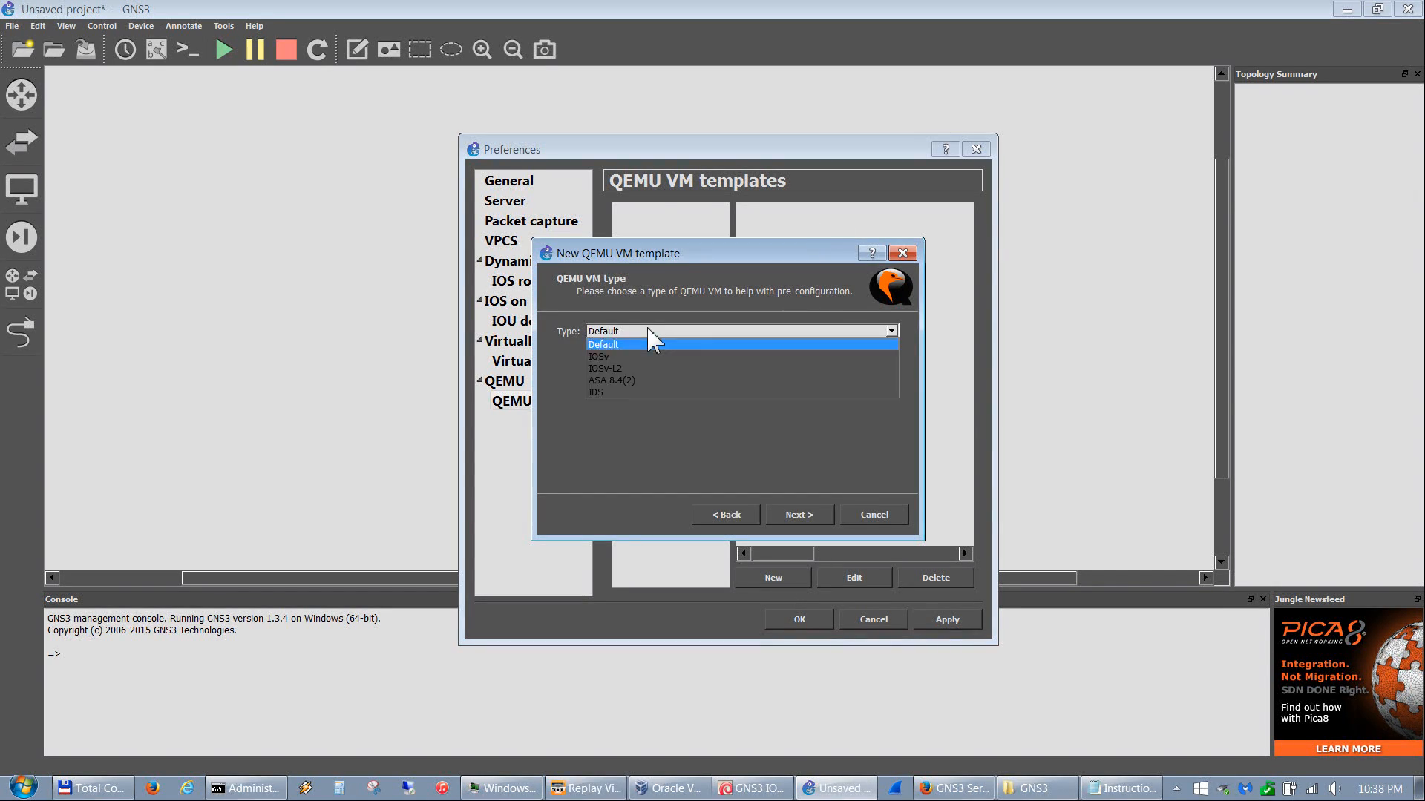
click(644, 376)
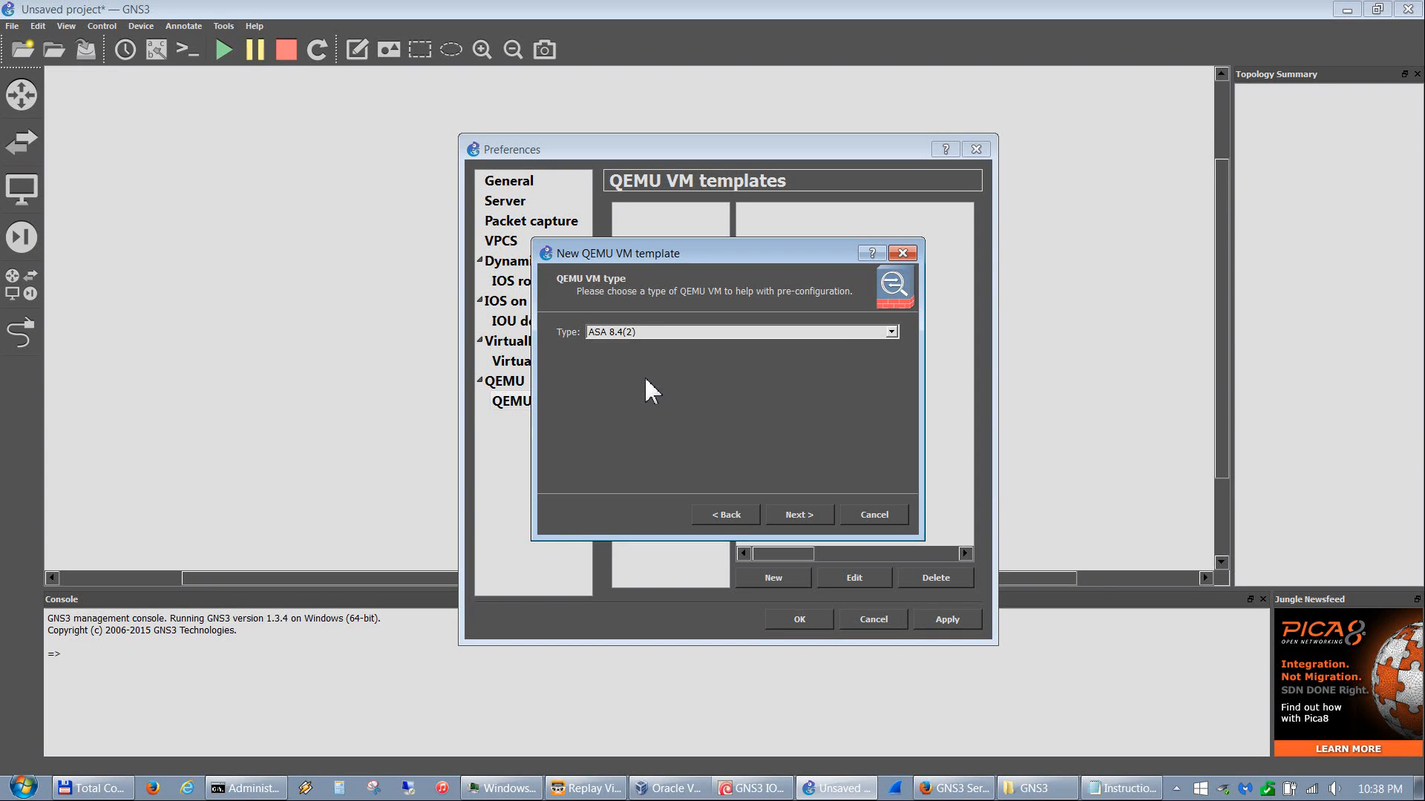
click(809, 519)
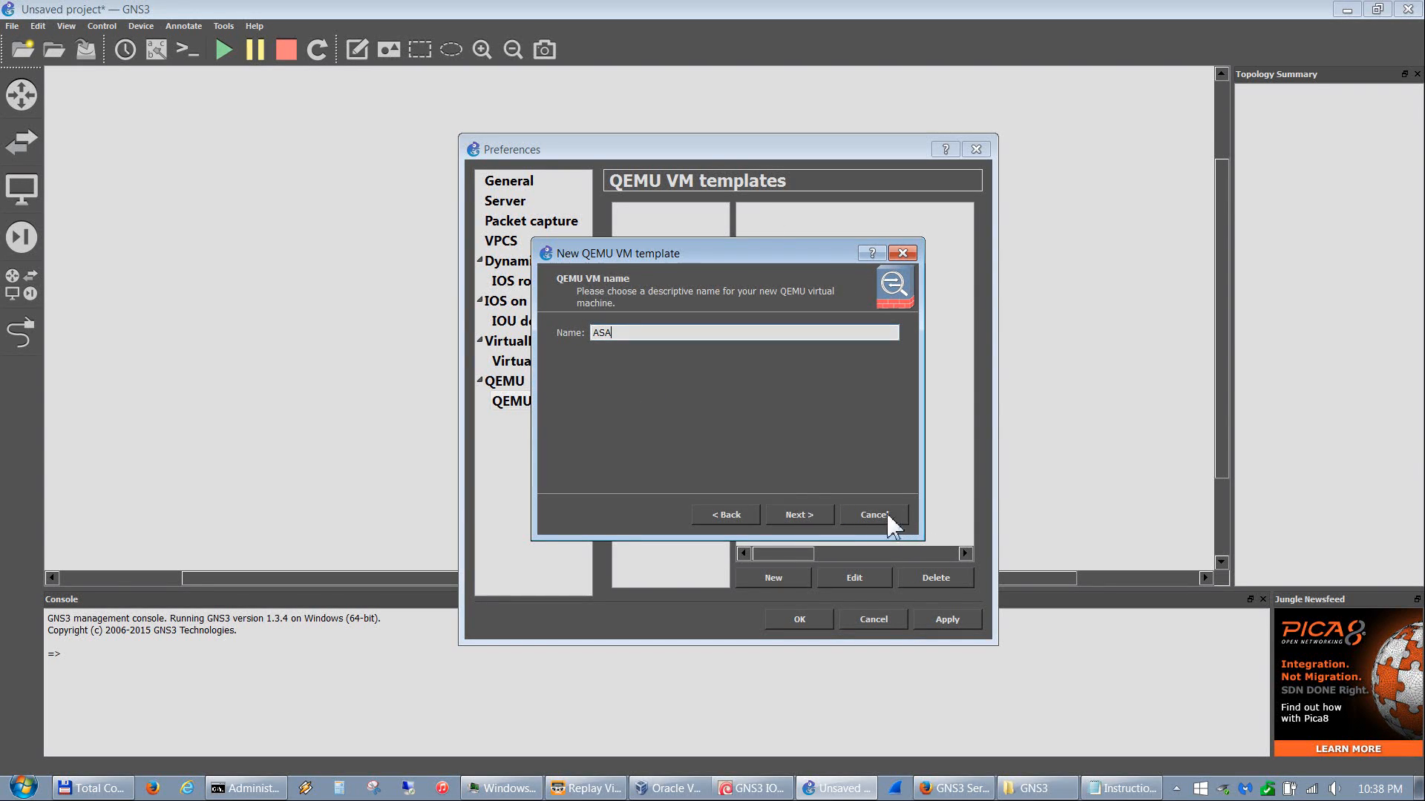
click(796, 524)
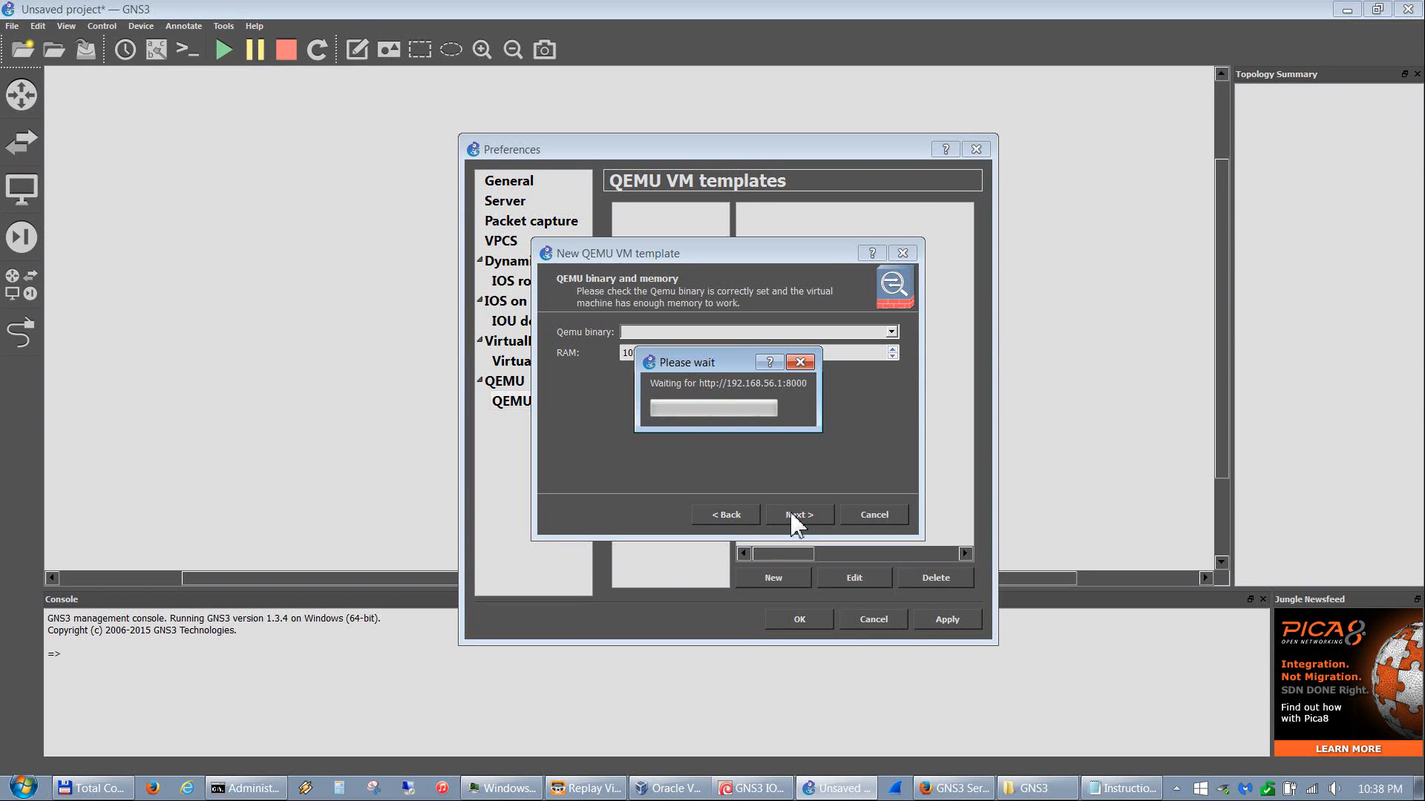
click(792, 514)
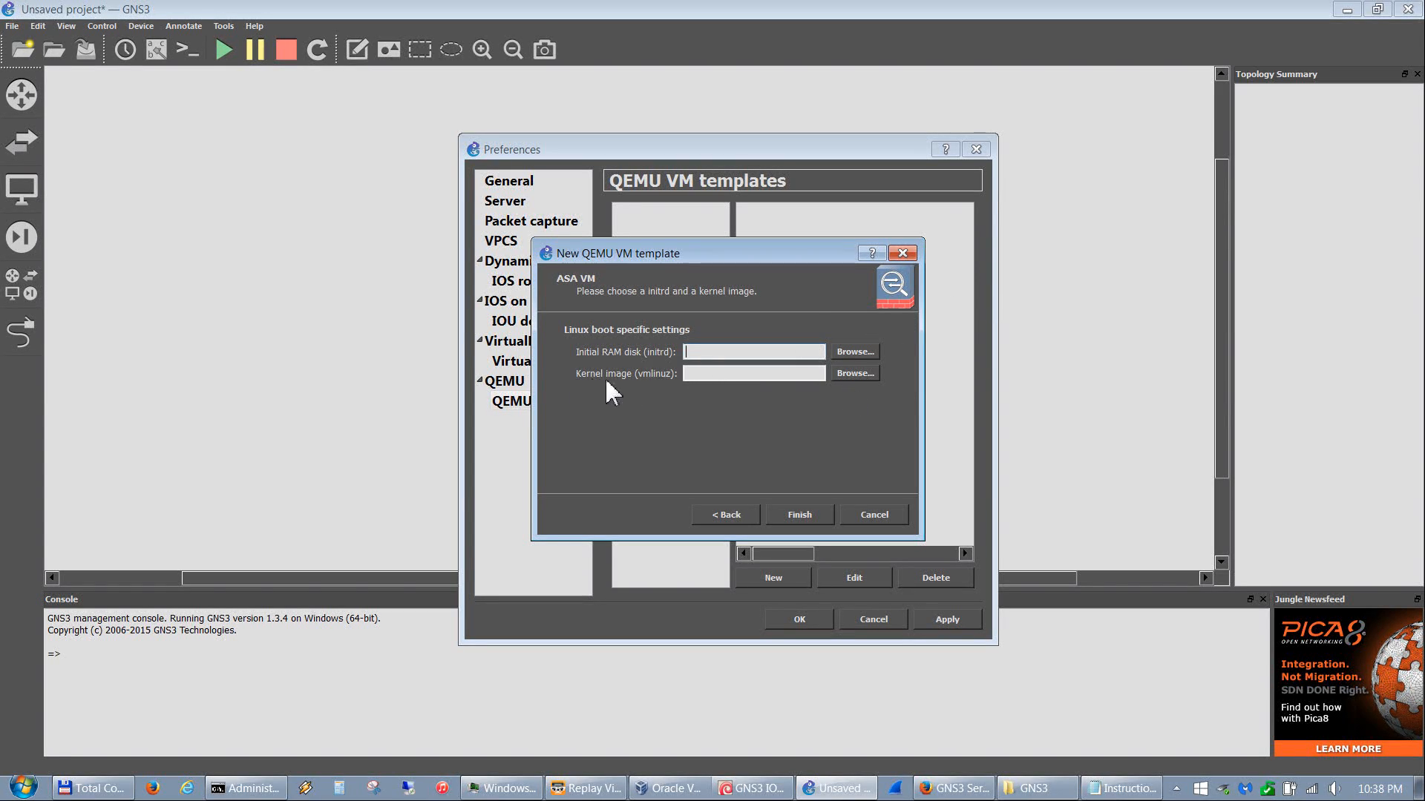
Set asa842-initrd.gz as the initial RAM disk and asa842-vmlinuz as the kernel image, and finish the template.
click(849, 353)
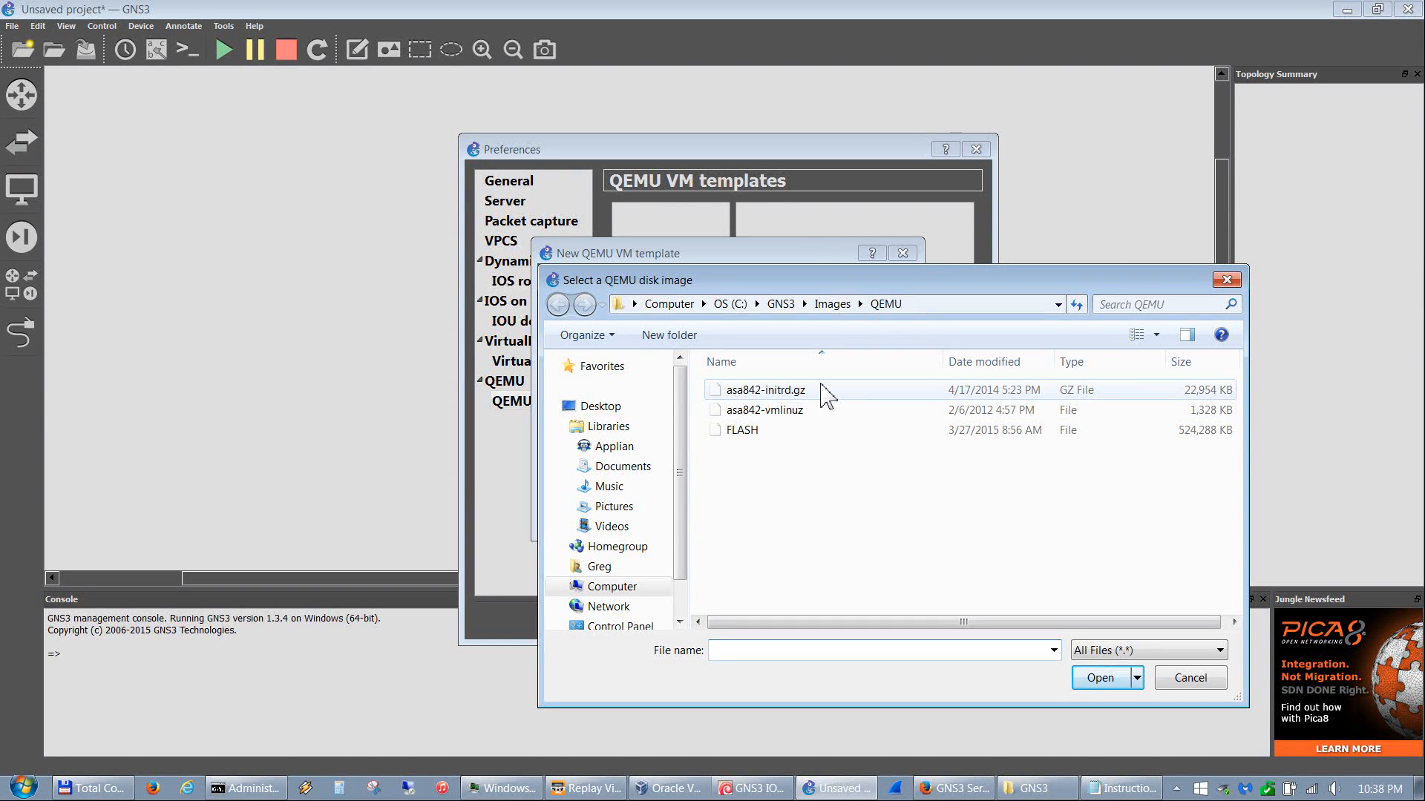
click(825, 396)
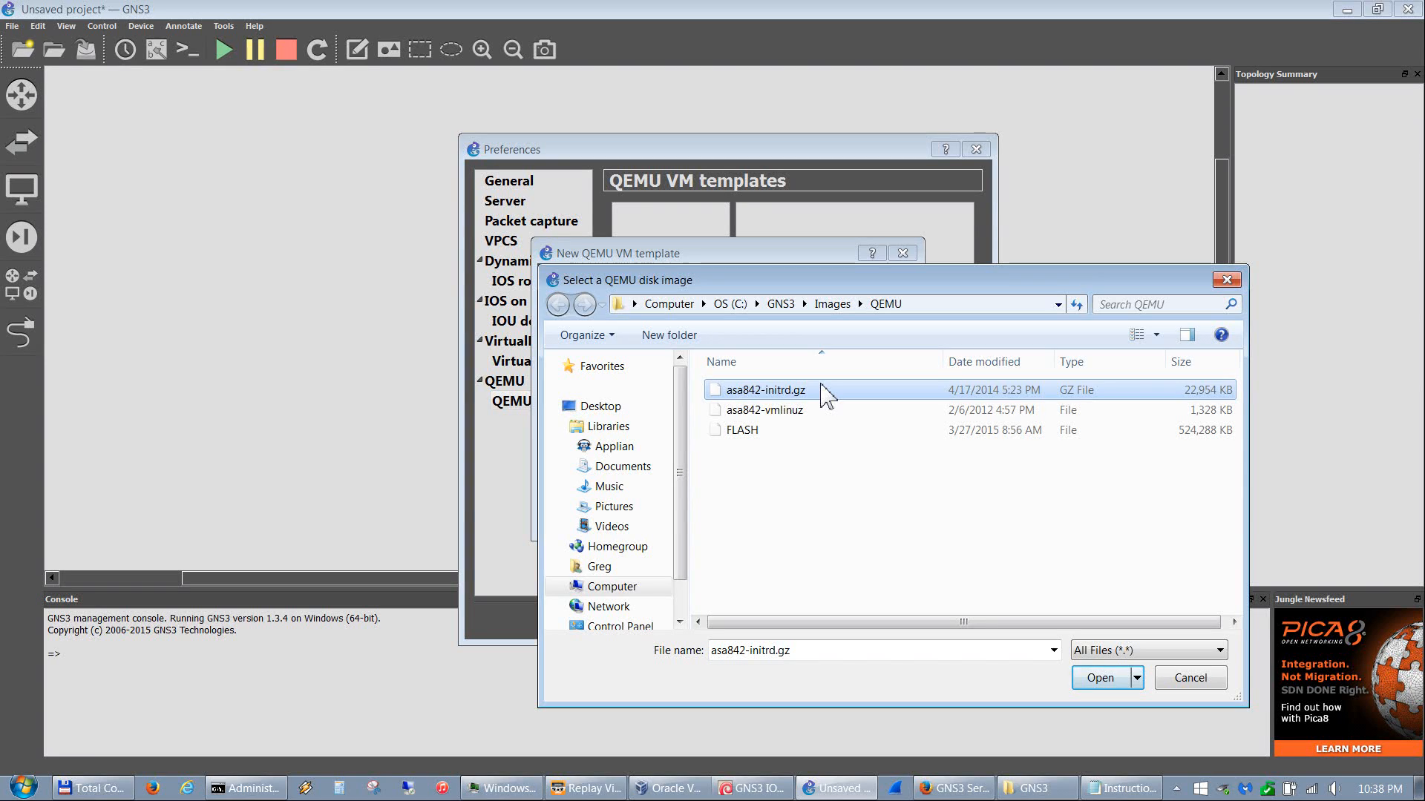
double_click(825, 394)
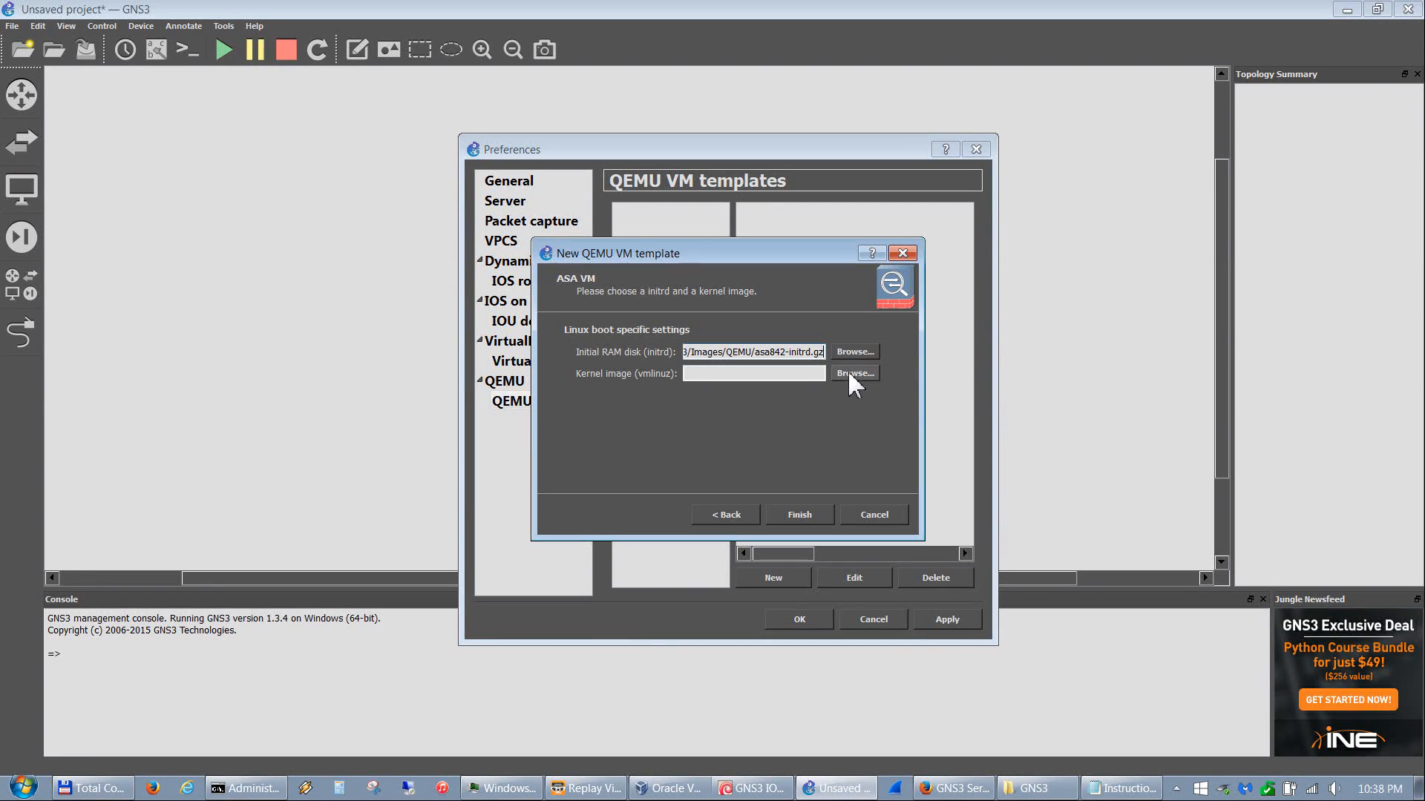
click(854, 373)
double_click(779, 406)
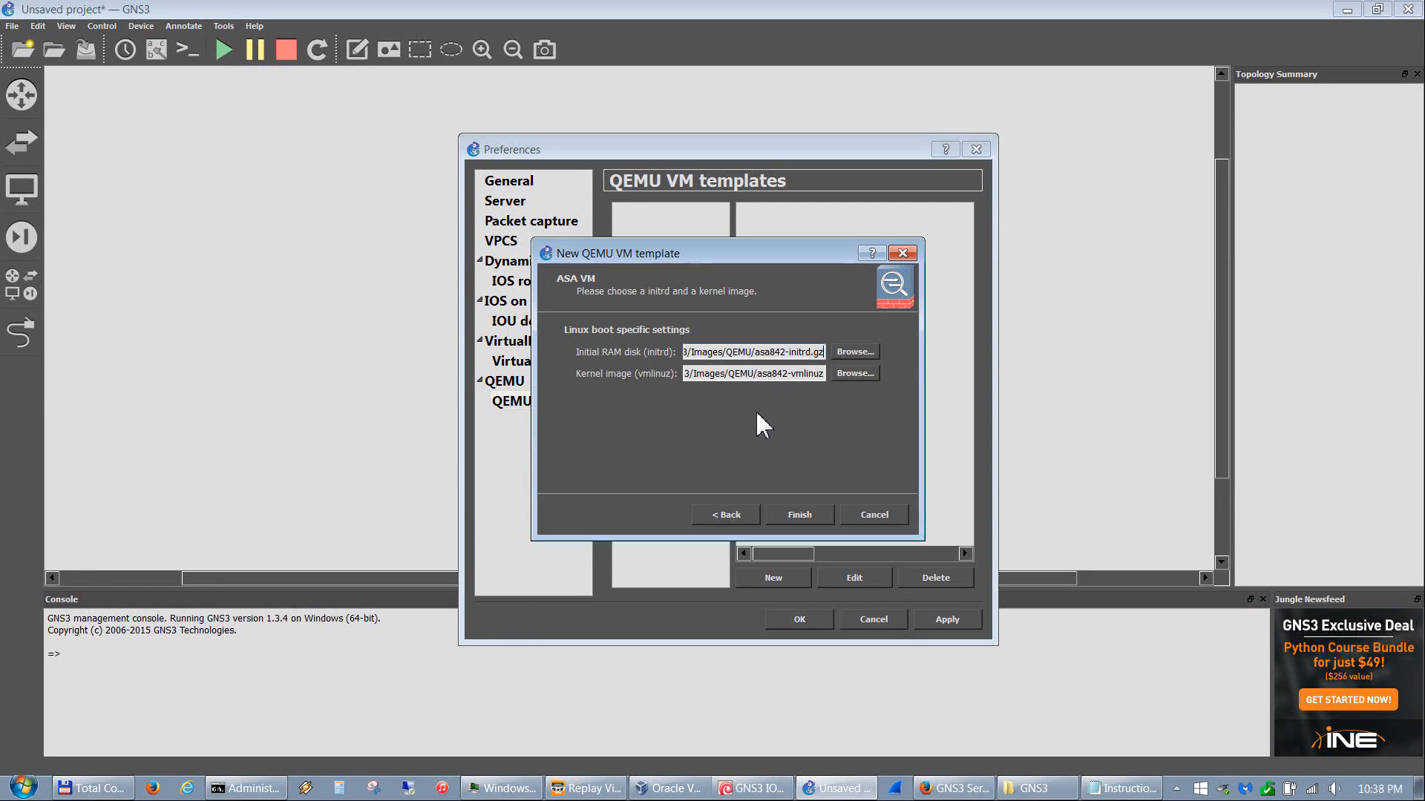
click(805, 515)
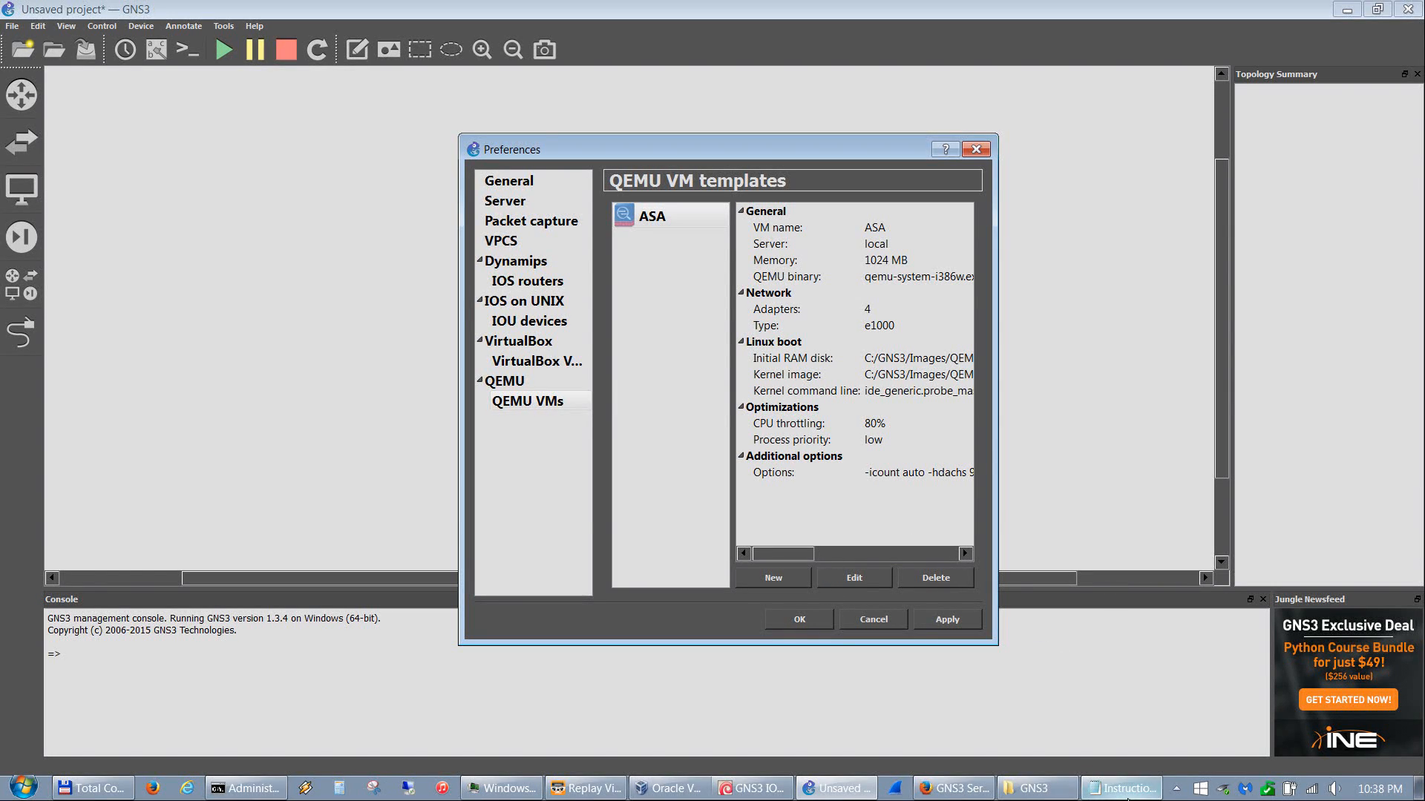
Read the flash file instructions in Notepad, and assign the FLASH file as the ASA template's hda disk image.
click(1118, 788)
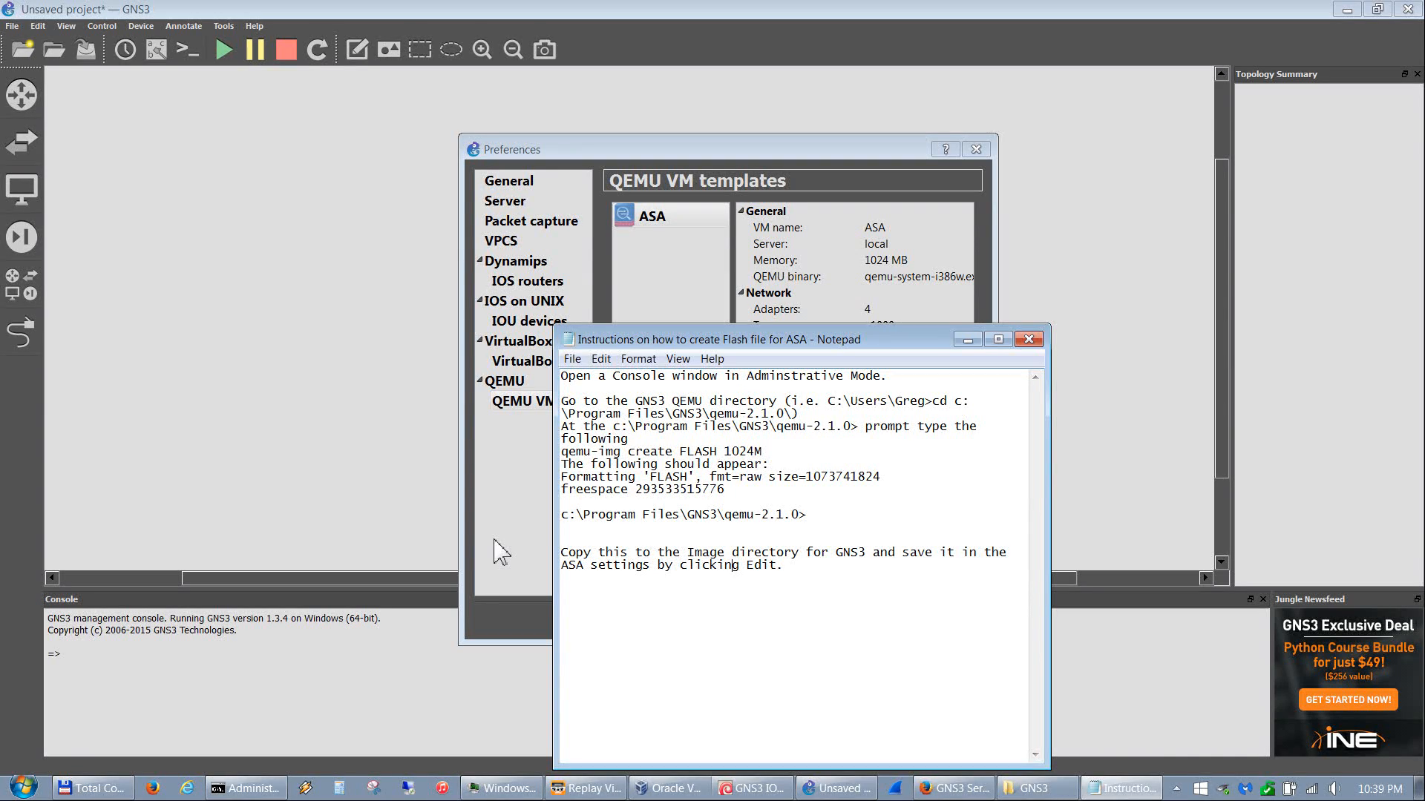
click(1028, 340)
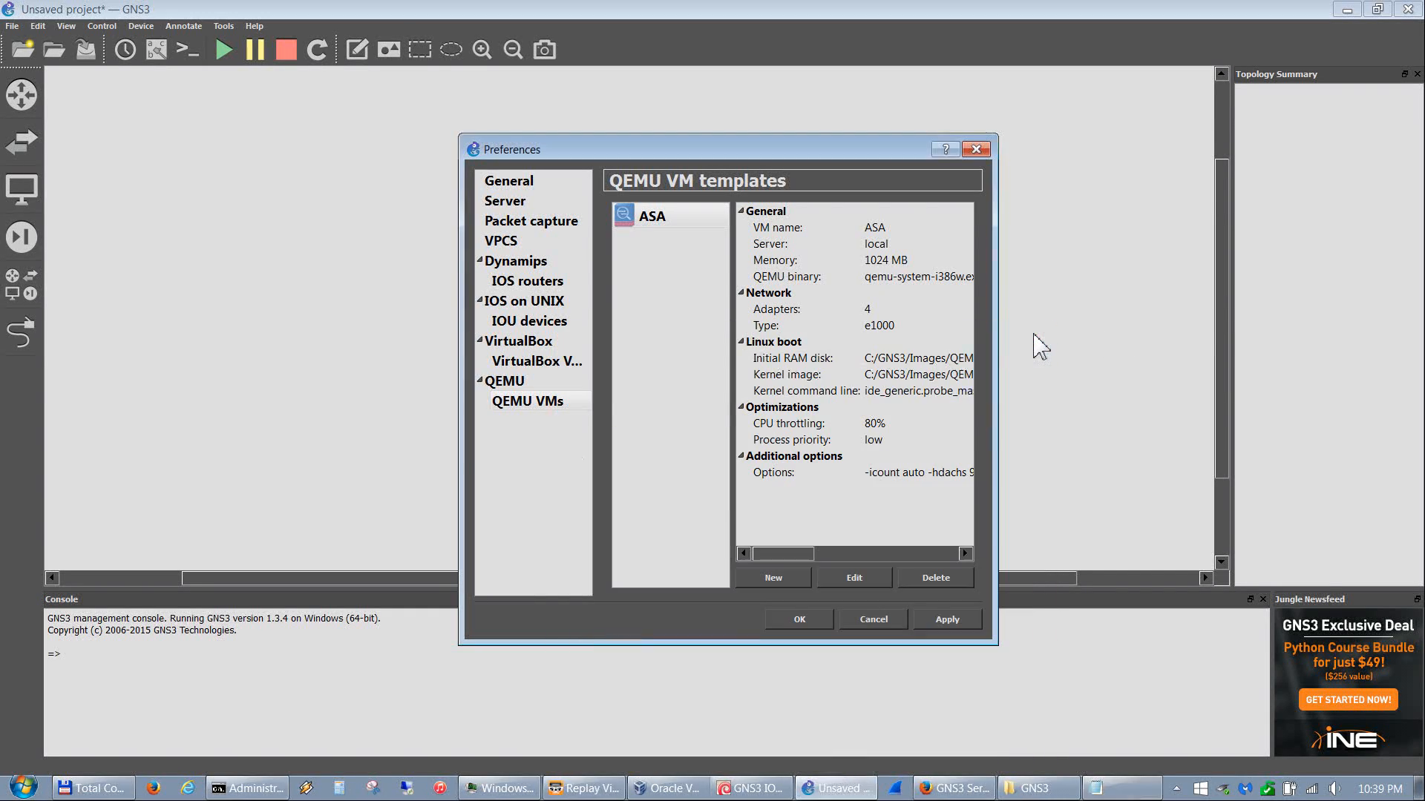
click(869, 578)
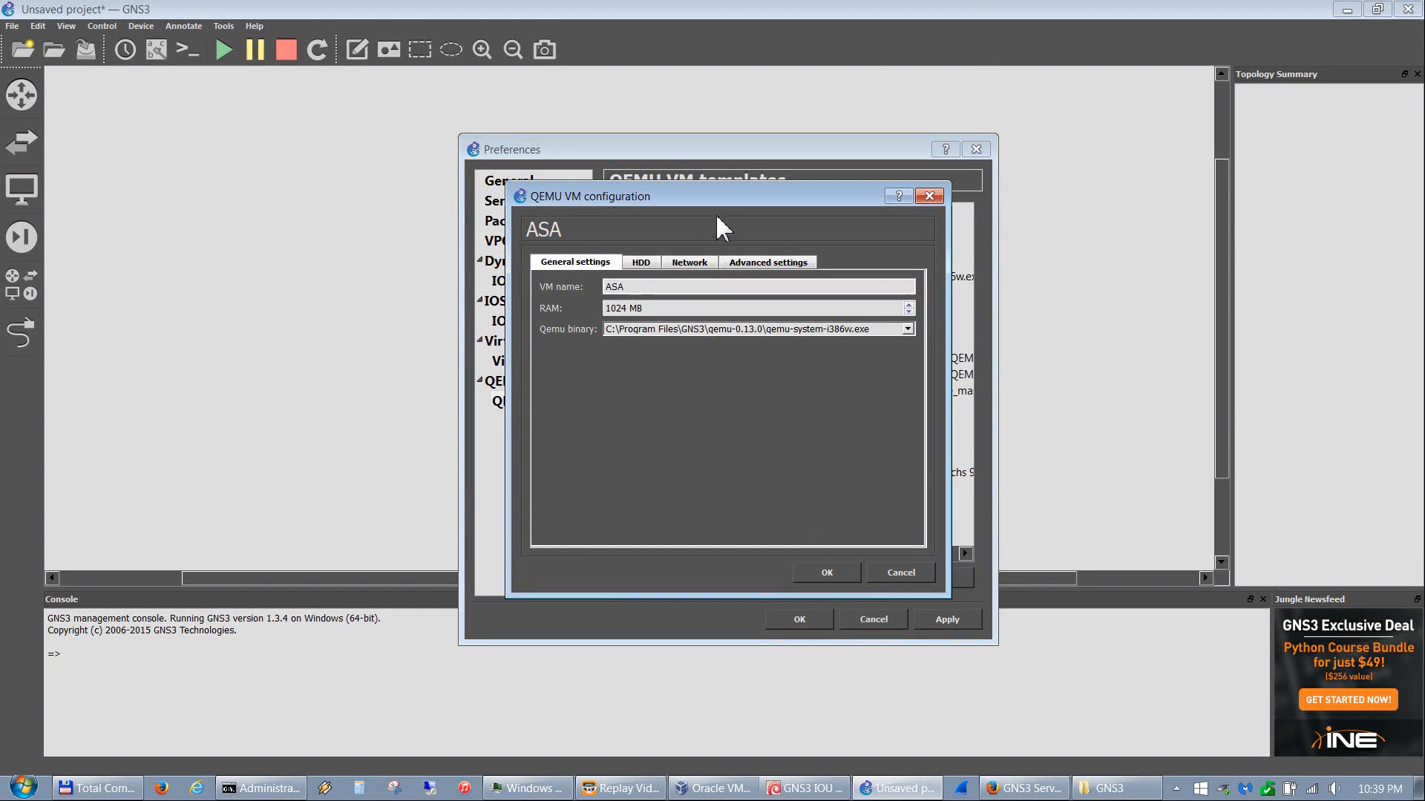
click(641, 261)
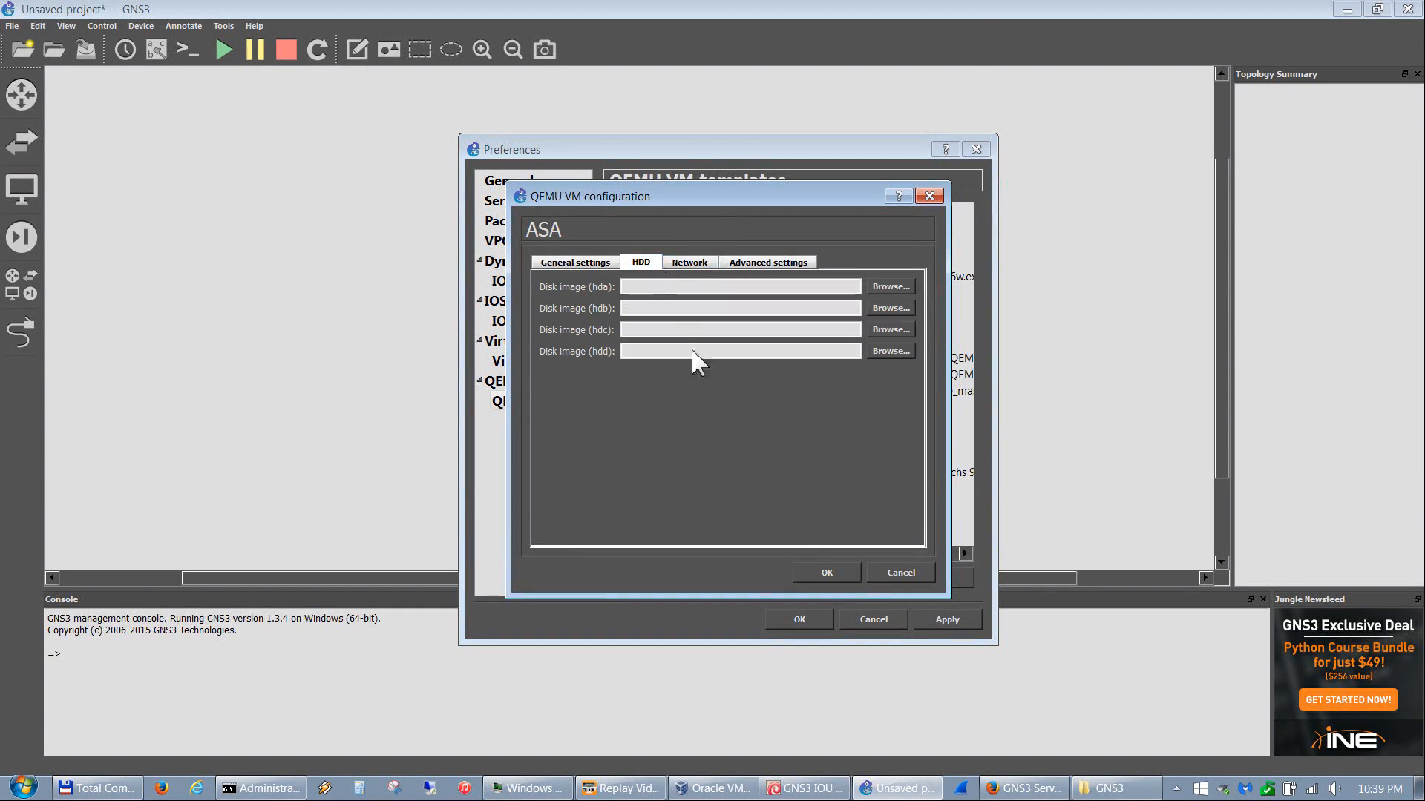
click(898, 289)
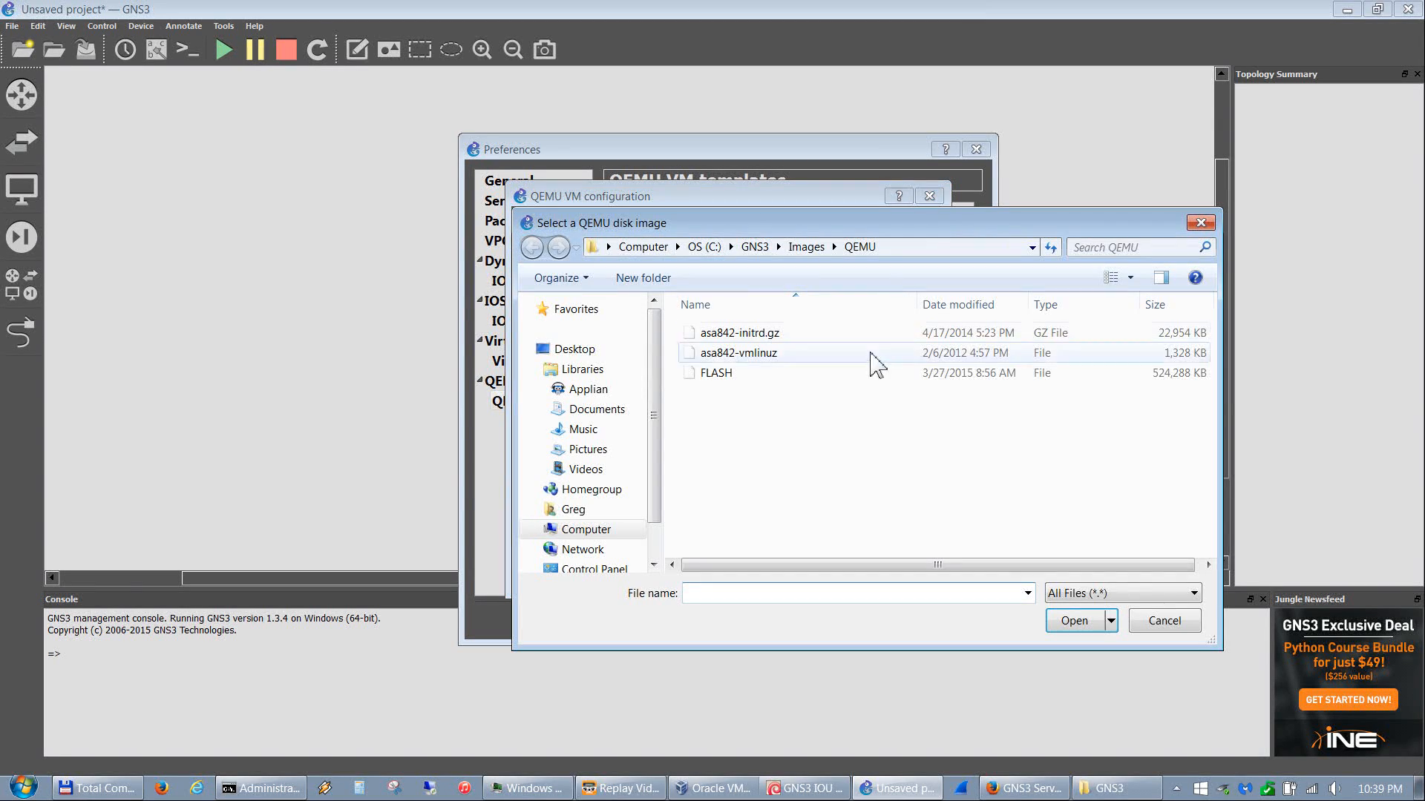
click(732, 381)
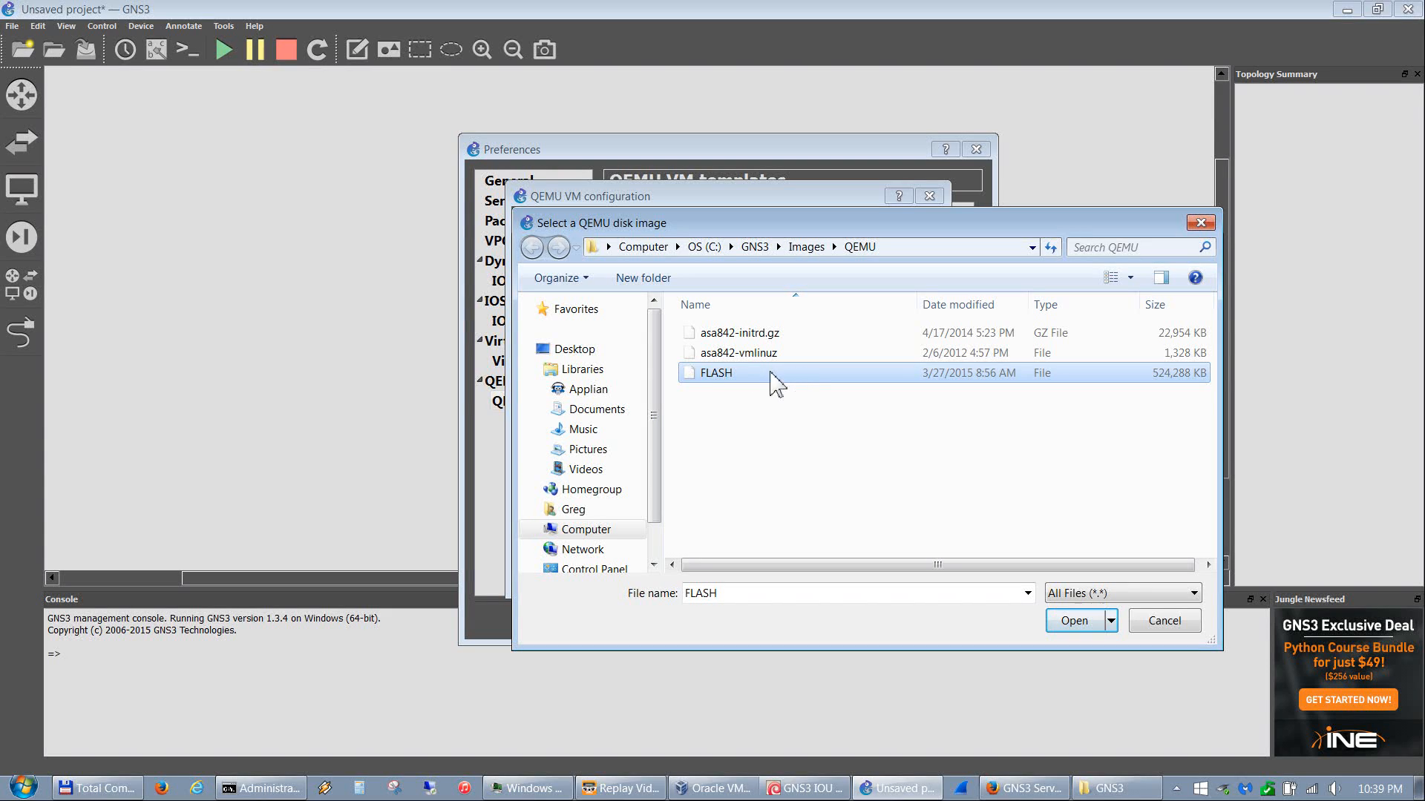
double_click(760, 374)
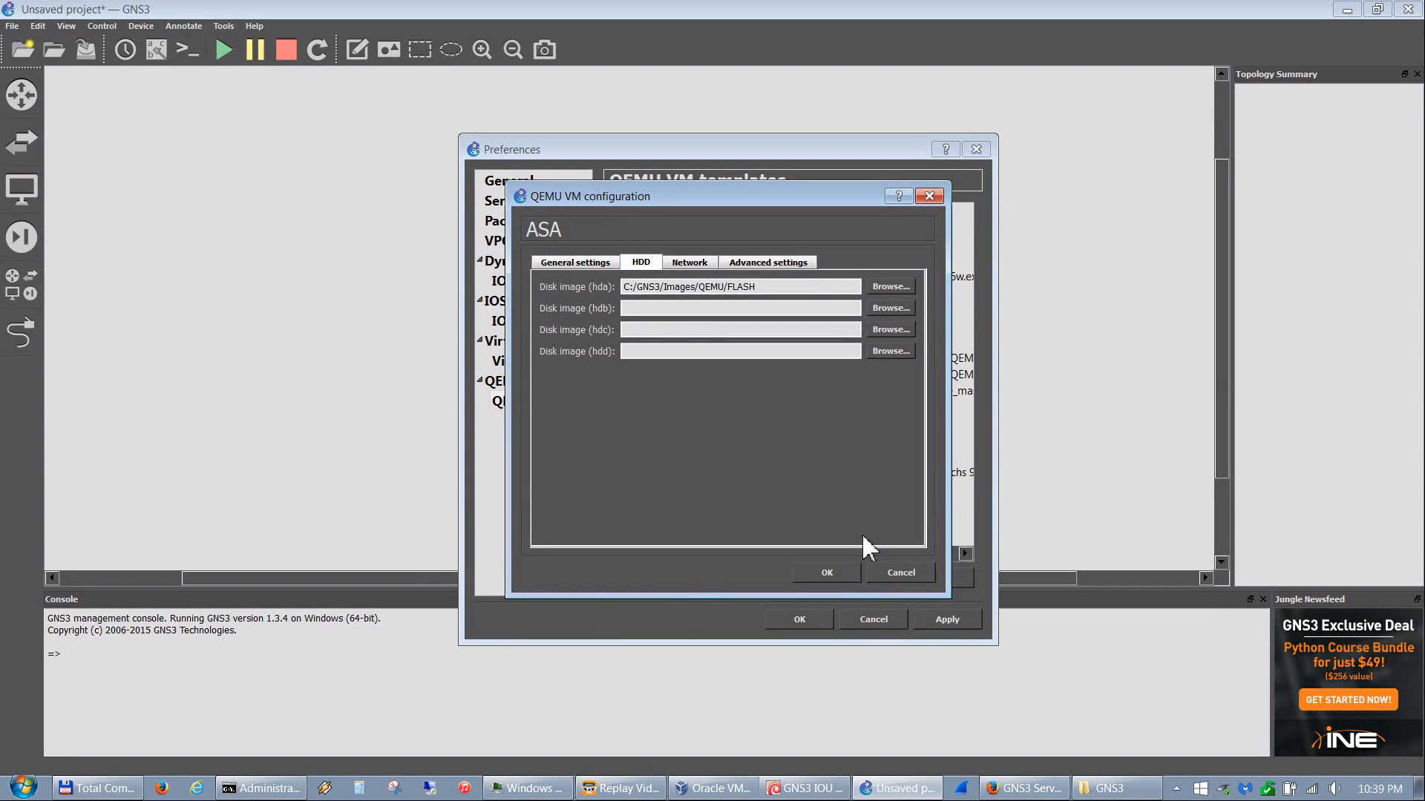
Deactivate CPU throttling for the ASA template and save the preferences.
click(764, 262)
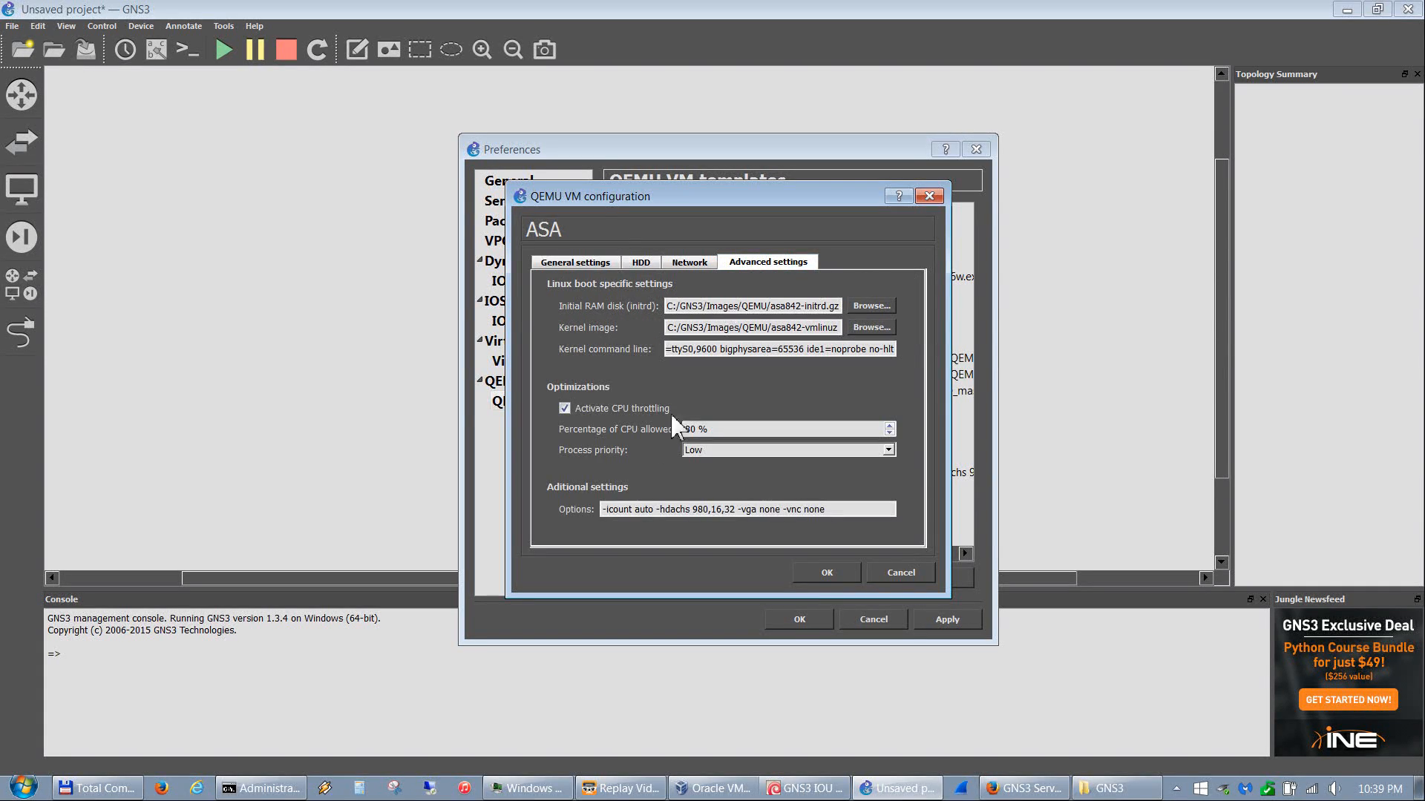
click(564, 408)
click(823, 572)
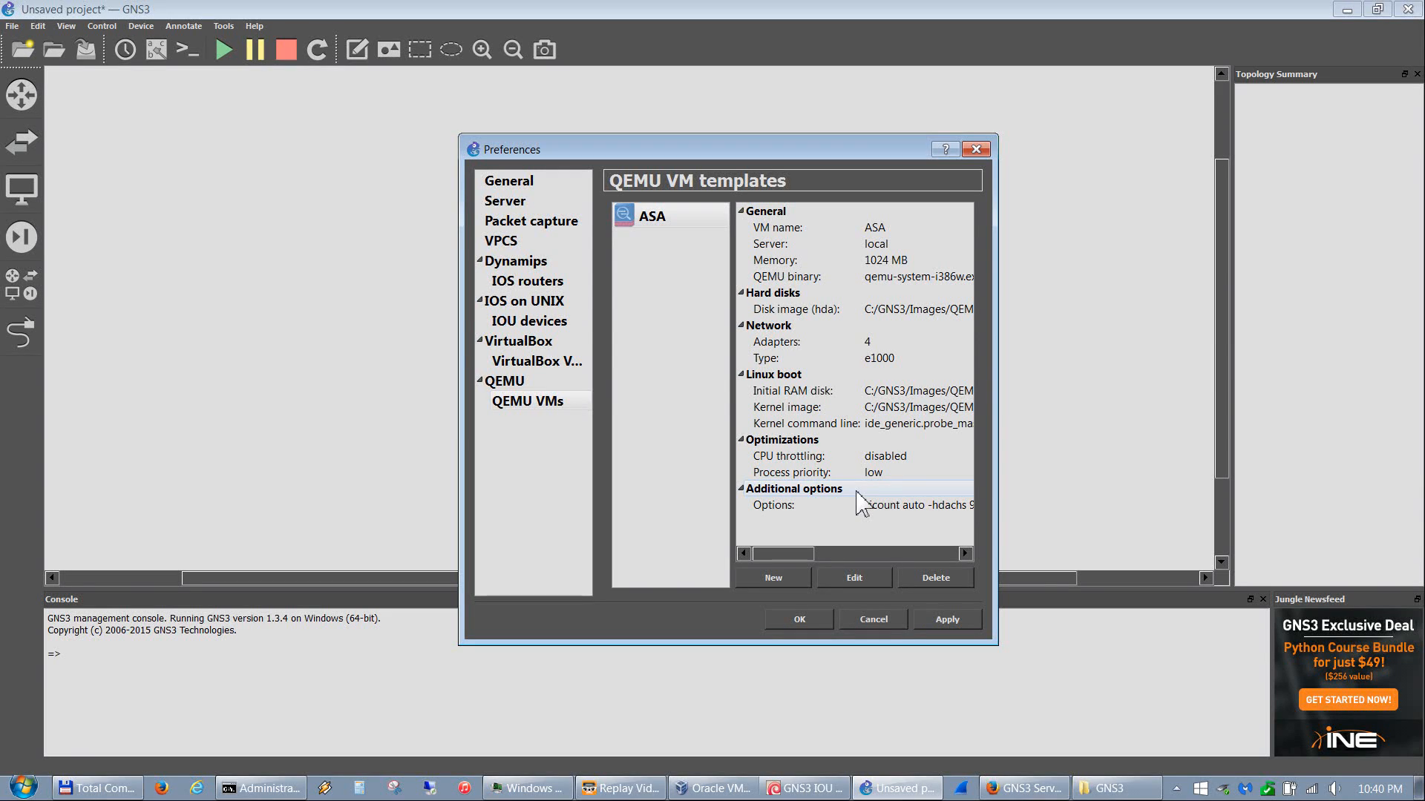
click(816, 620)
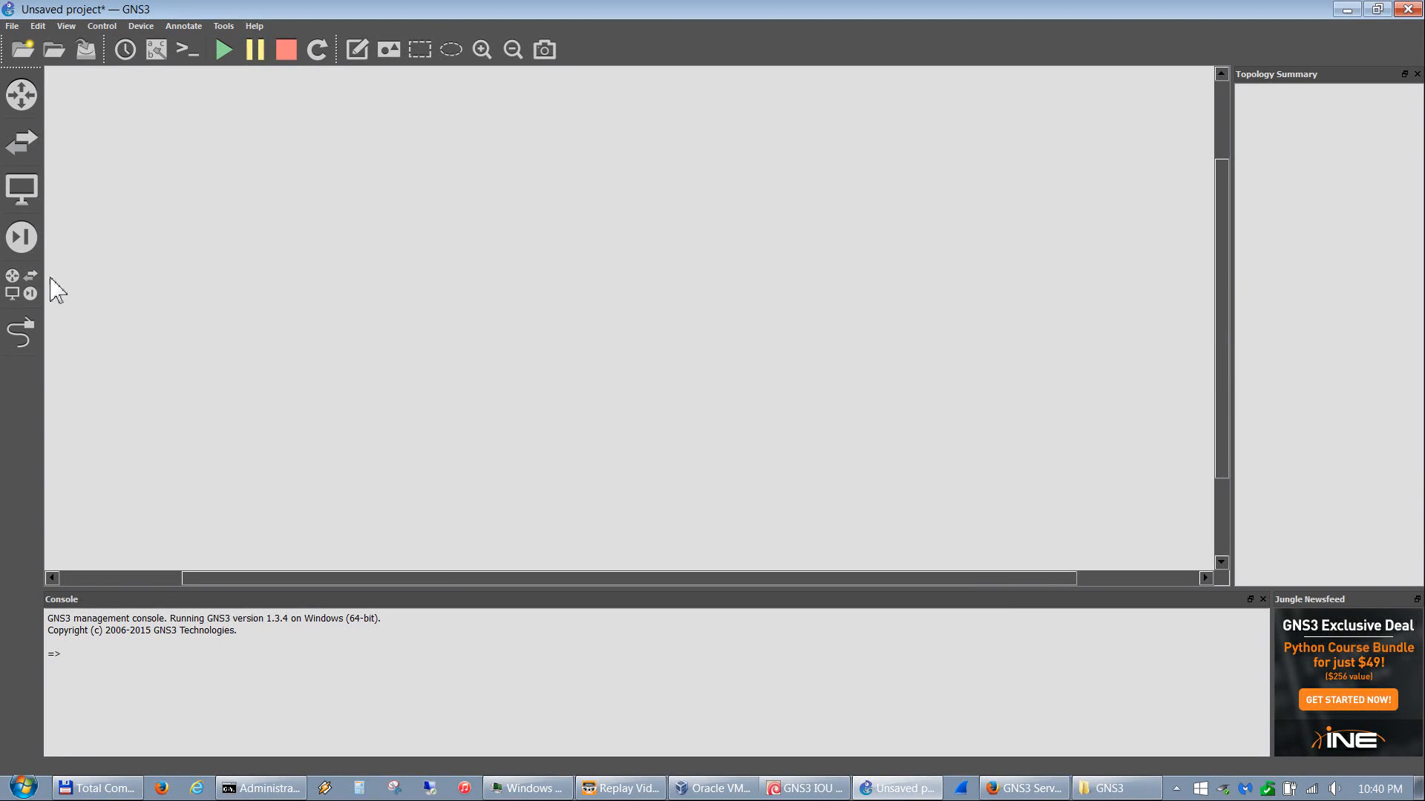
Place an ASA security device in the middle of the workspace and start all devices.
click(22, 236)
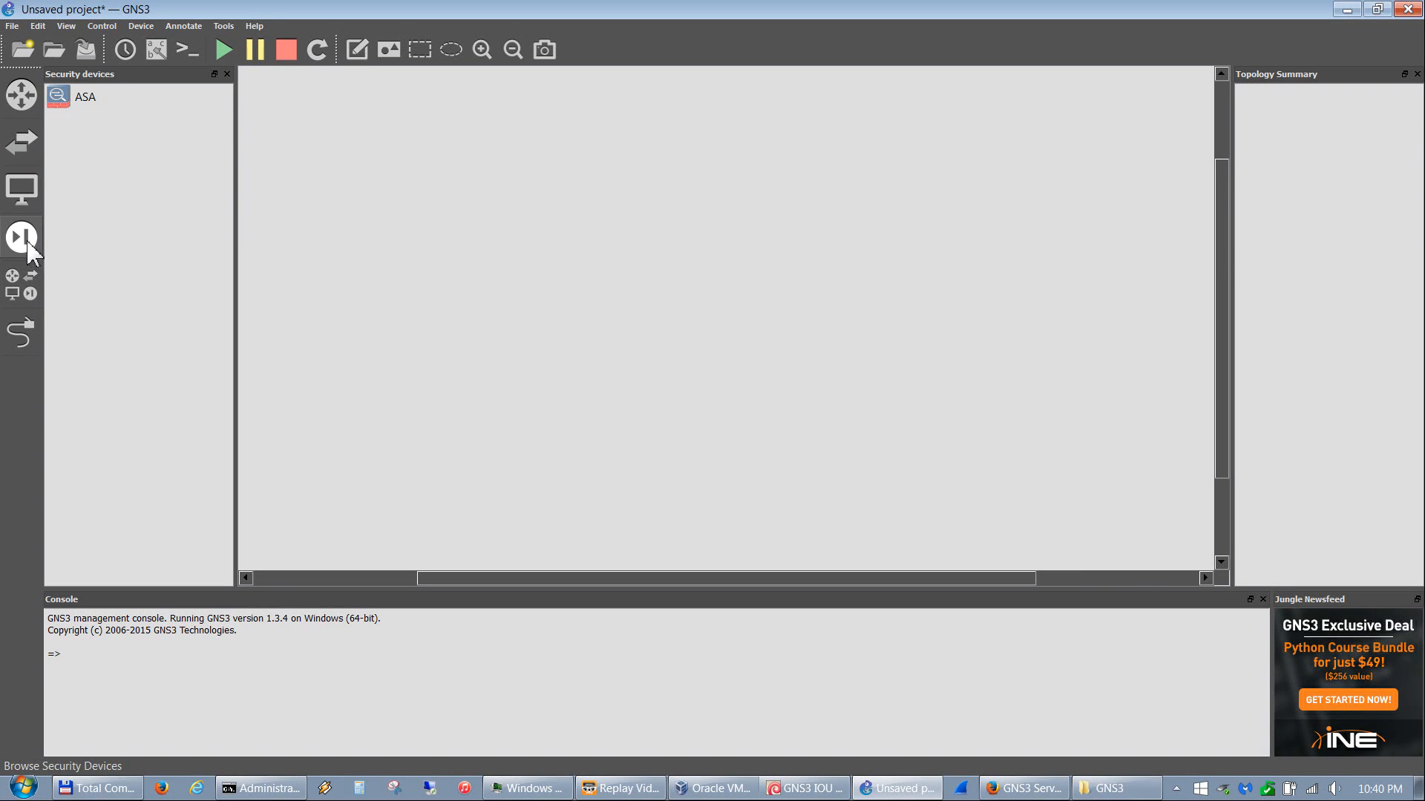
click(63, 102)
drag(646, 286, 646, 286)
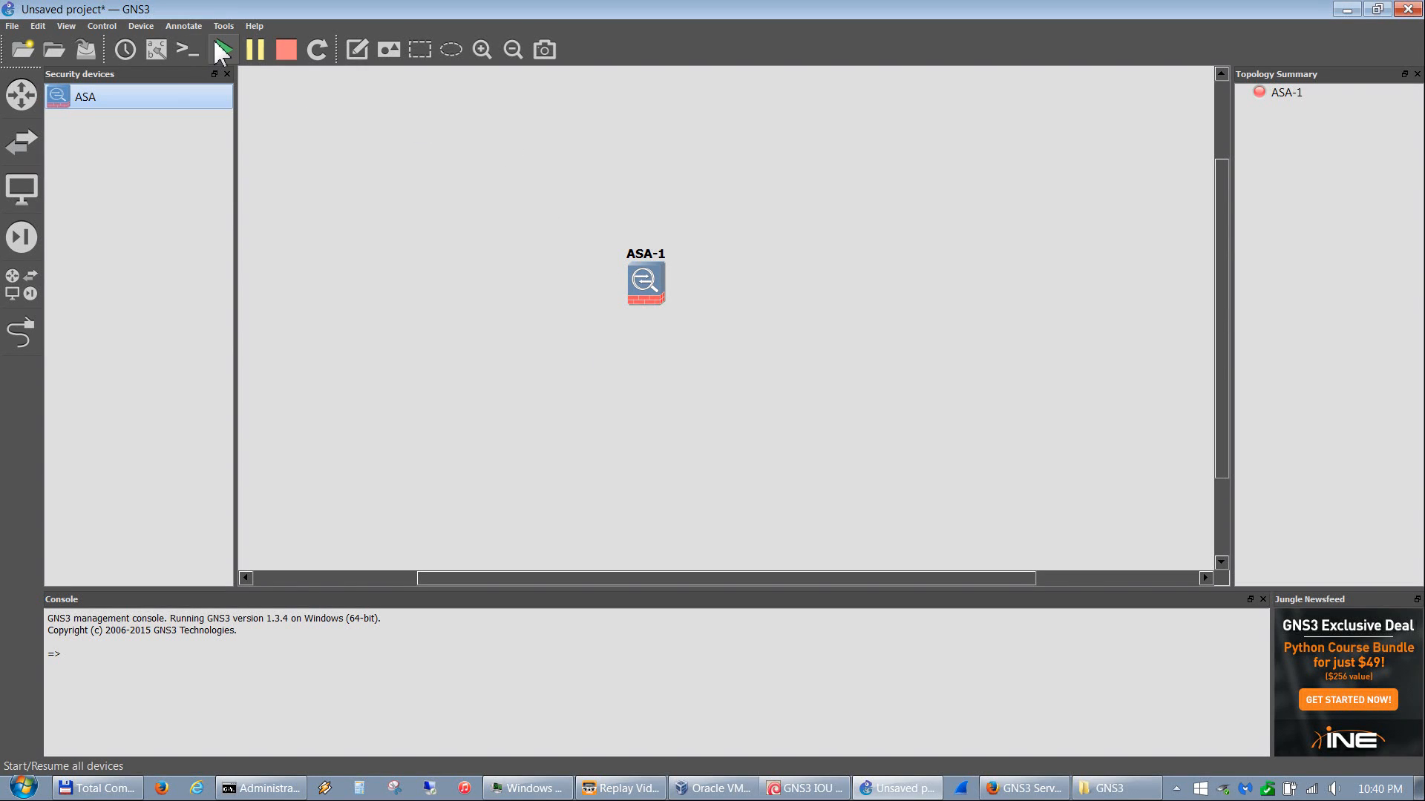
click(221, 50)
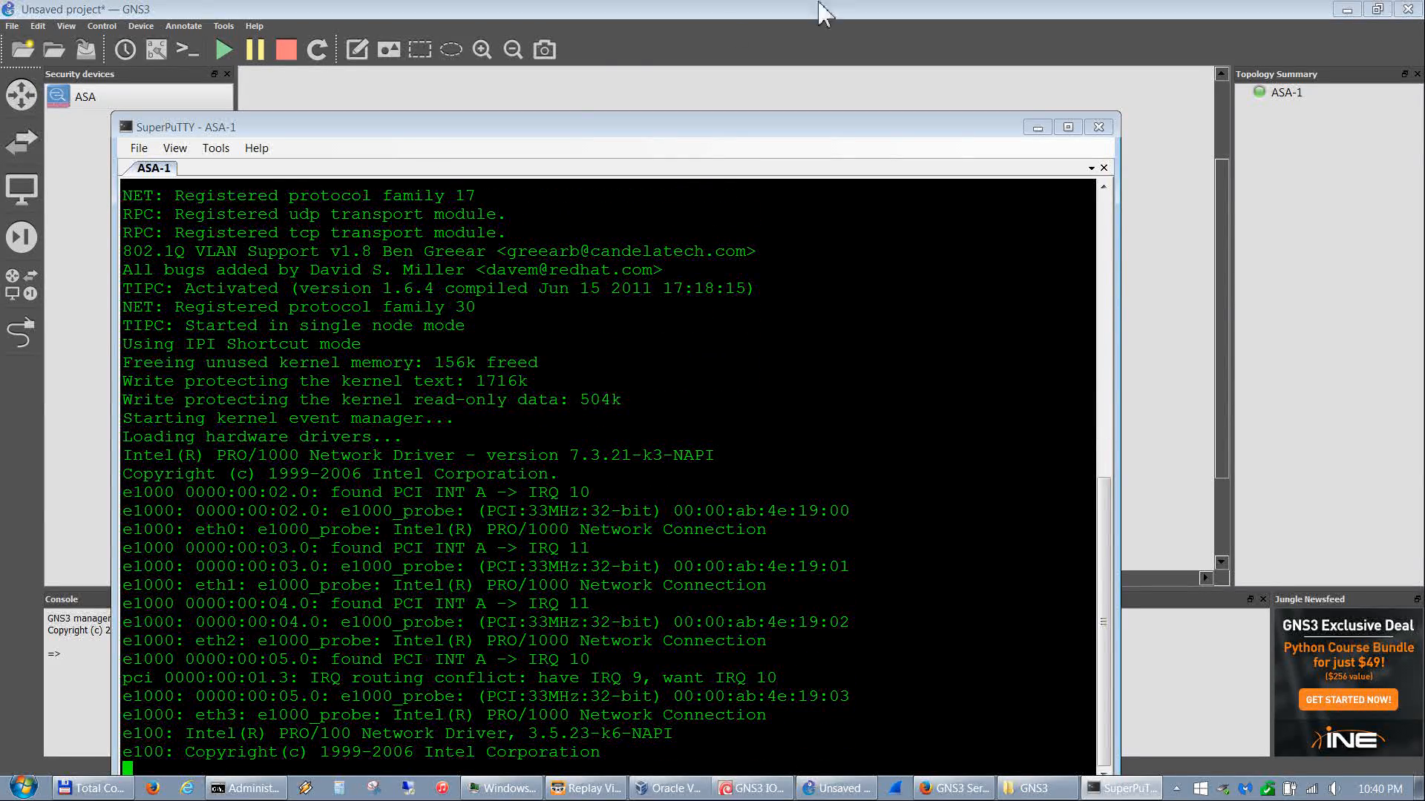
Examine the ASA-1 console's boot output, including the activation key, licensed features and network interface messages.
drag(526, 130, 552, 67)
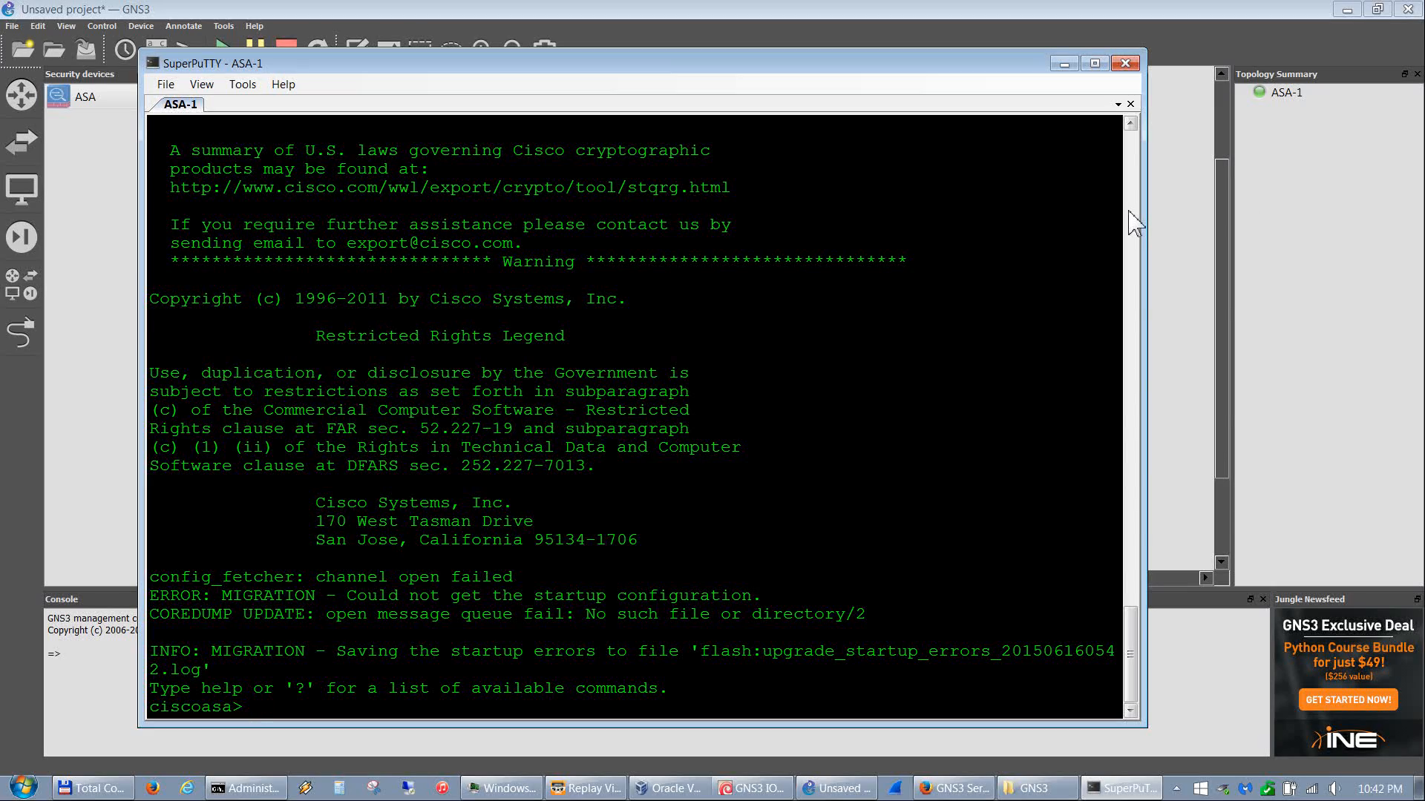
scroll(1129, 215, up, 6)
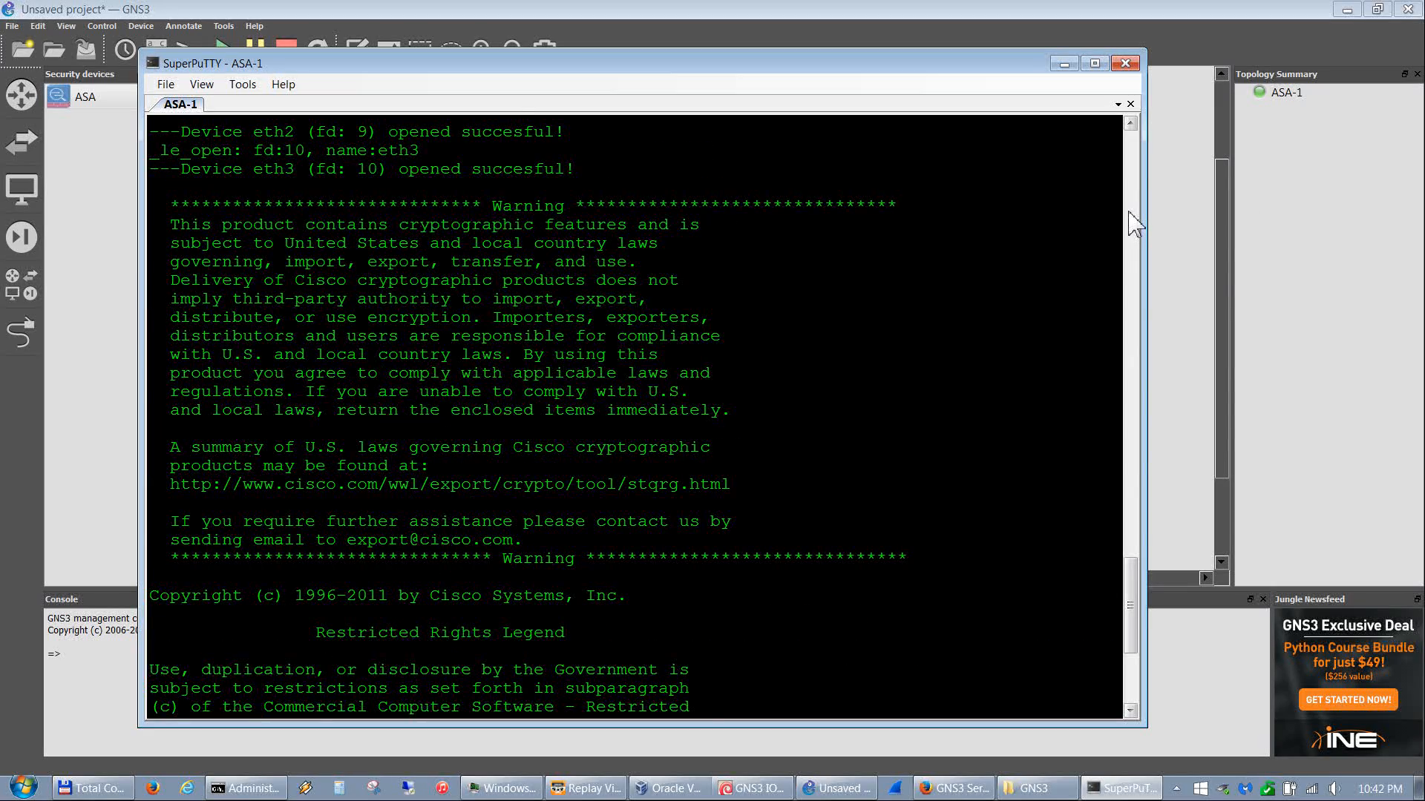
scroll(1129, 215, up, 6)
scroll(1129, 212, up, 5)
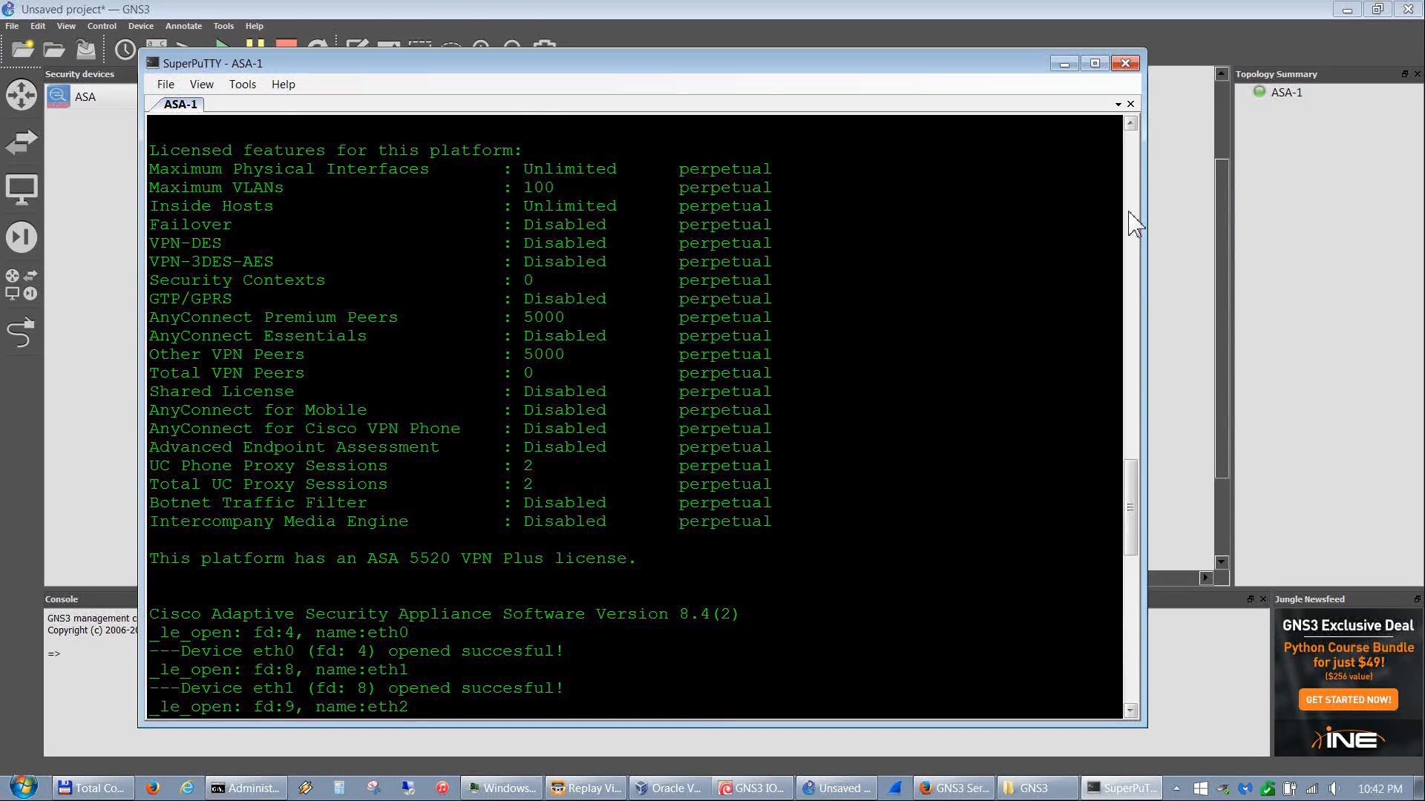
scroll(1128, 212, up, 6)
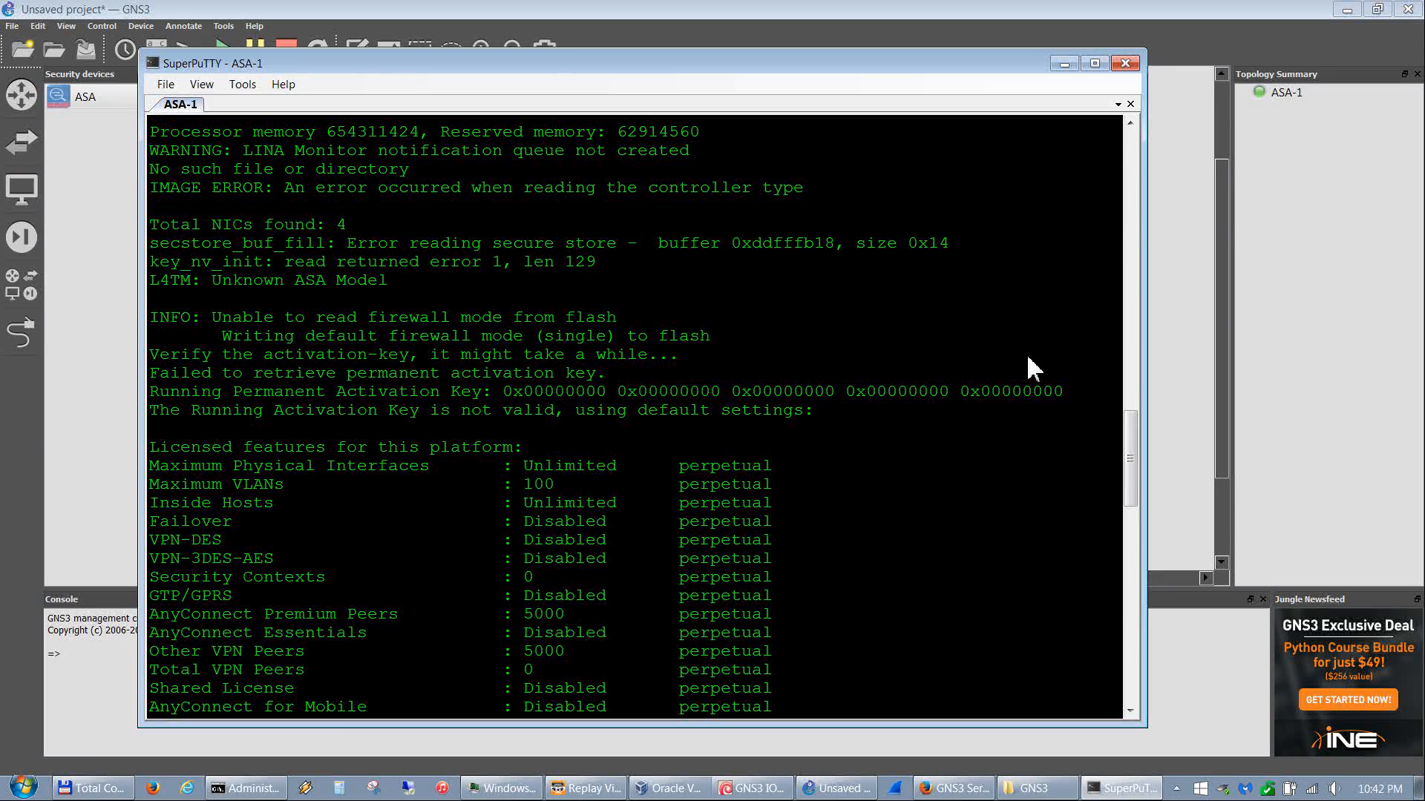
drag(1132, 433, 1106, 470)
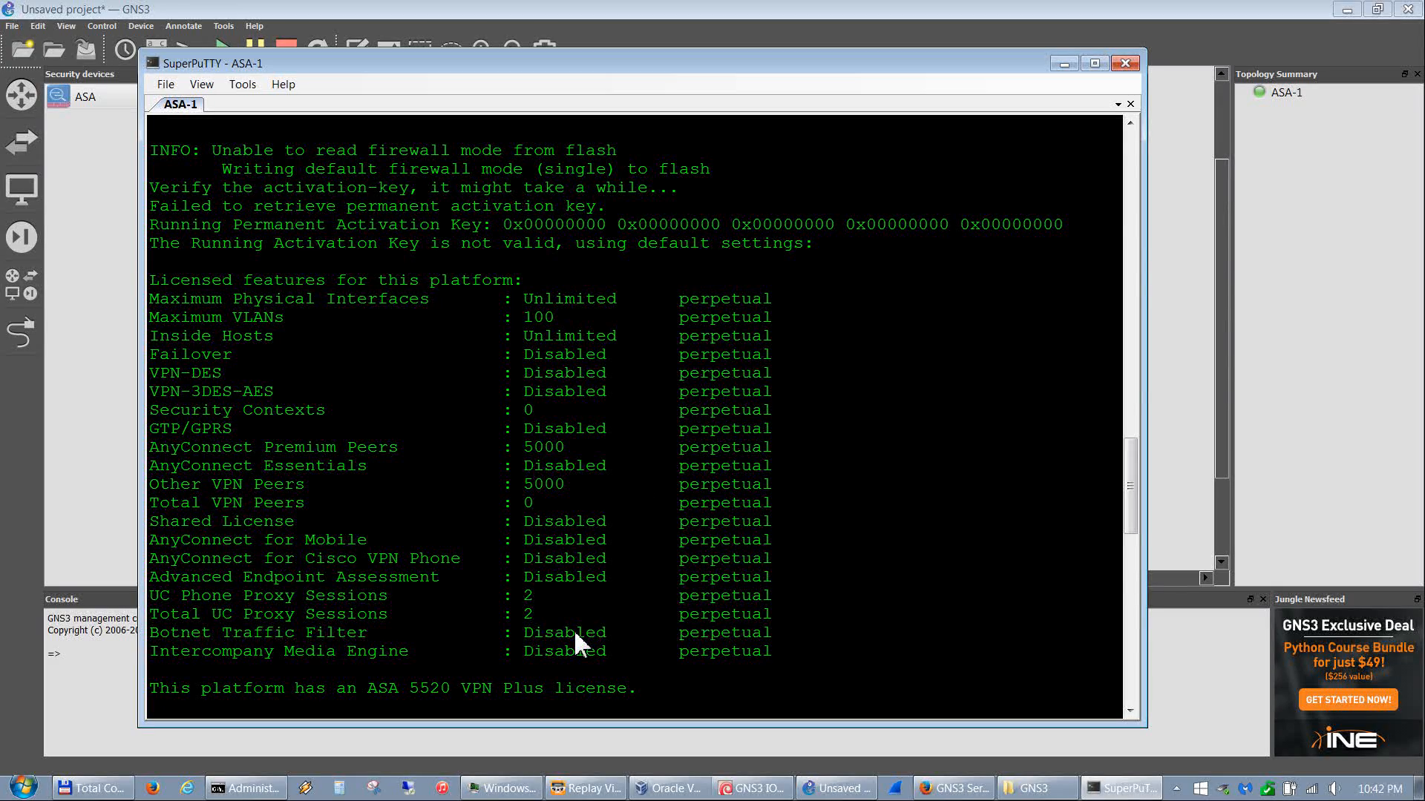
scroll(630, 618, down, 10)
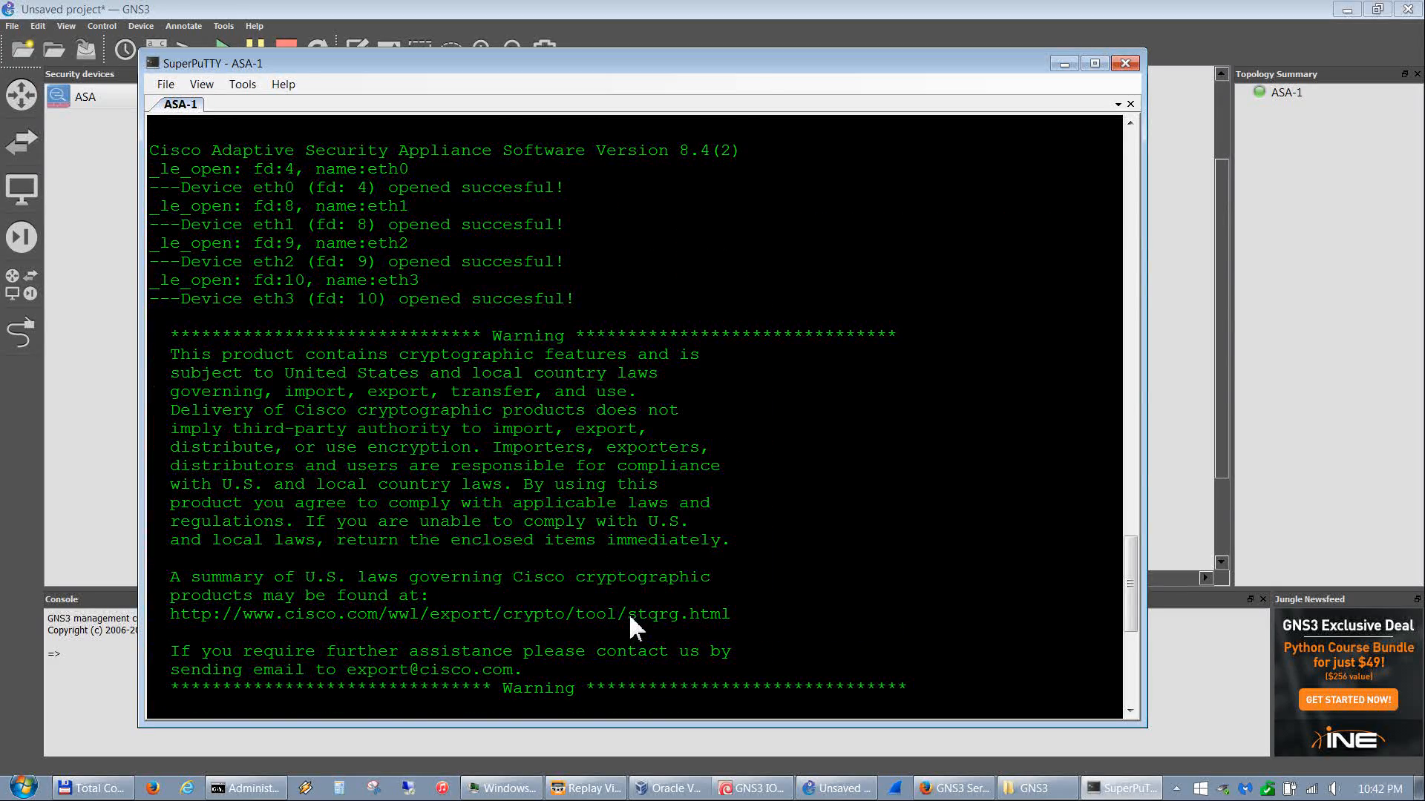
scroll(630, 616, up, 5)
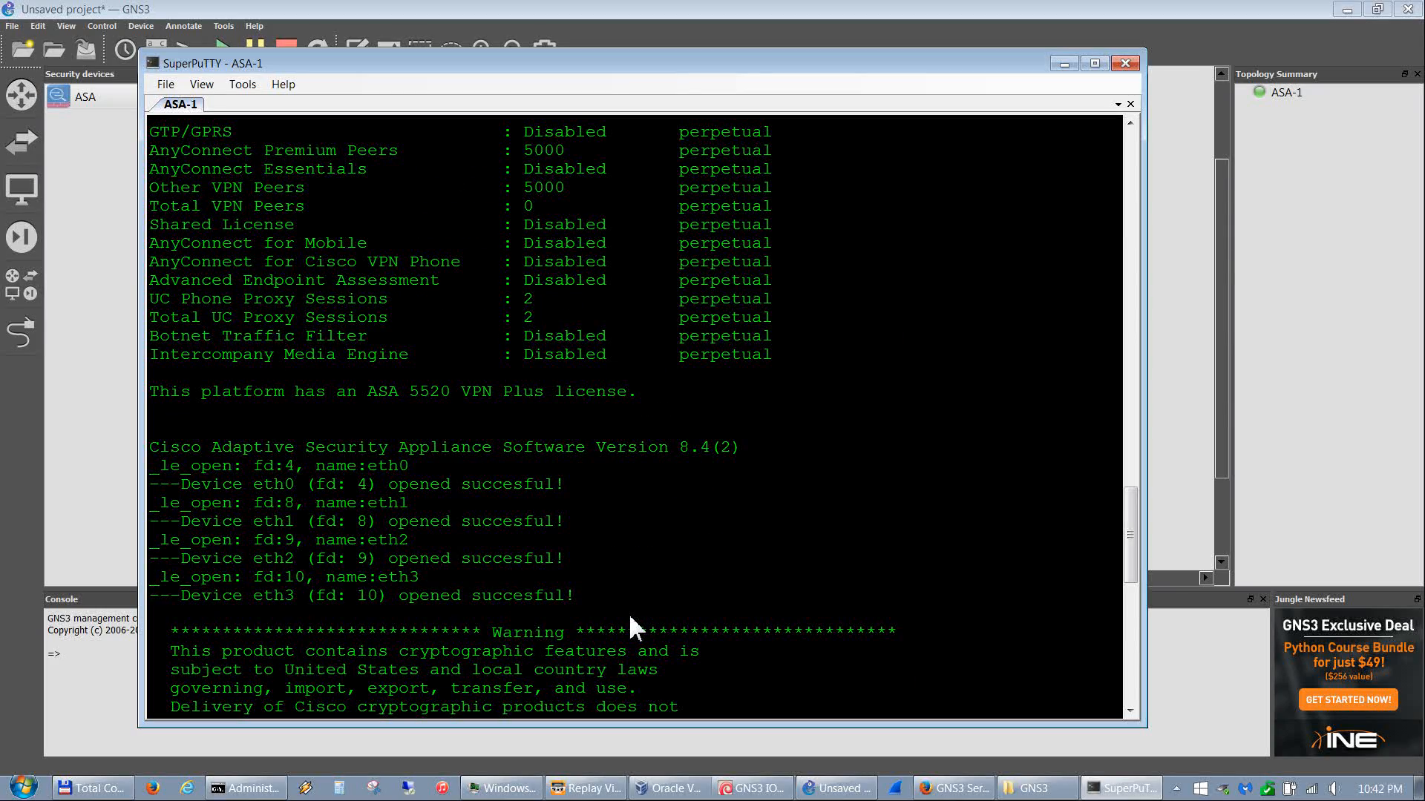
scroll(629, 620, down, 13)
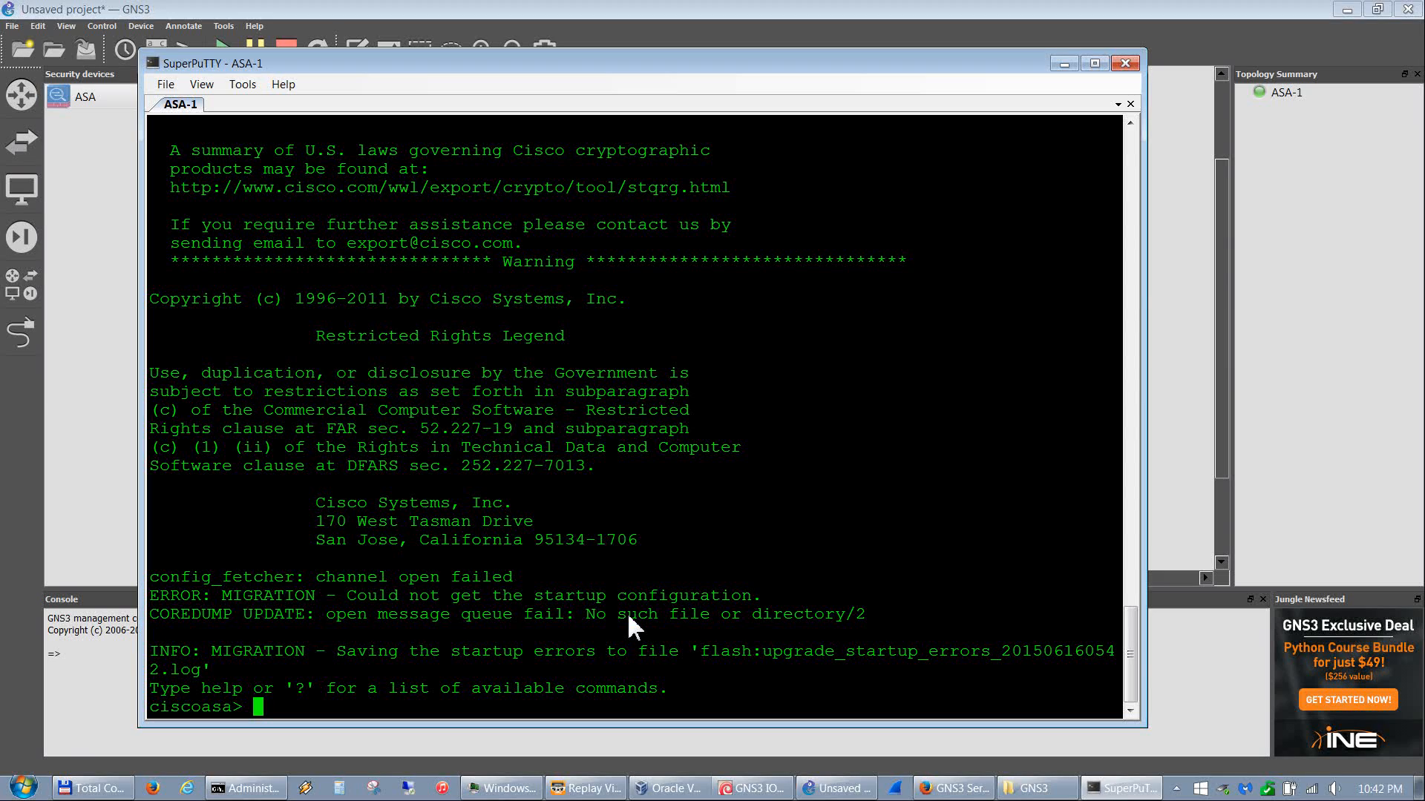
Enter privileged mode on the ASA with the en command, leaving the password blank.
text(en)
key(Return)
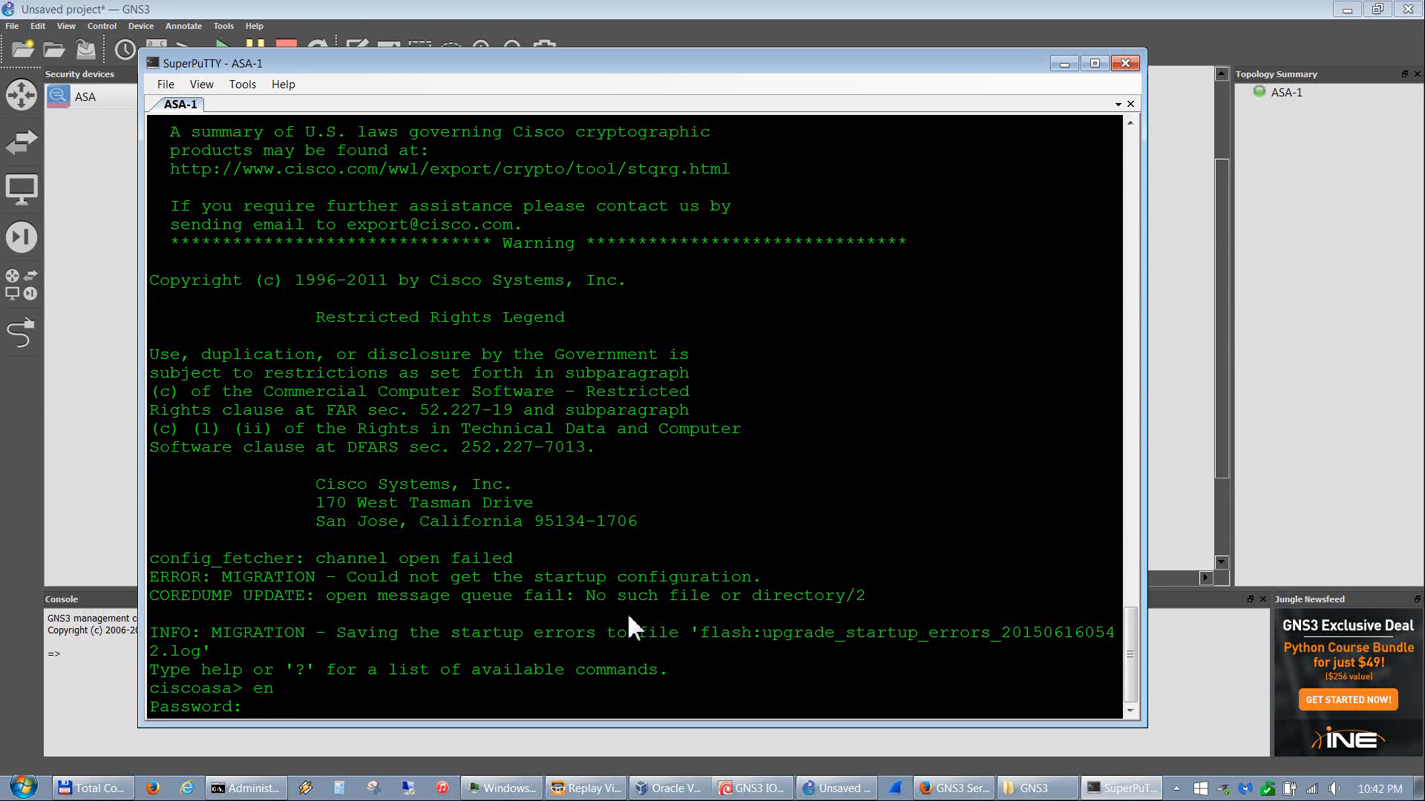
key(Return)
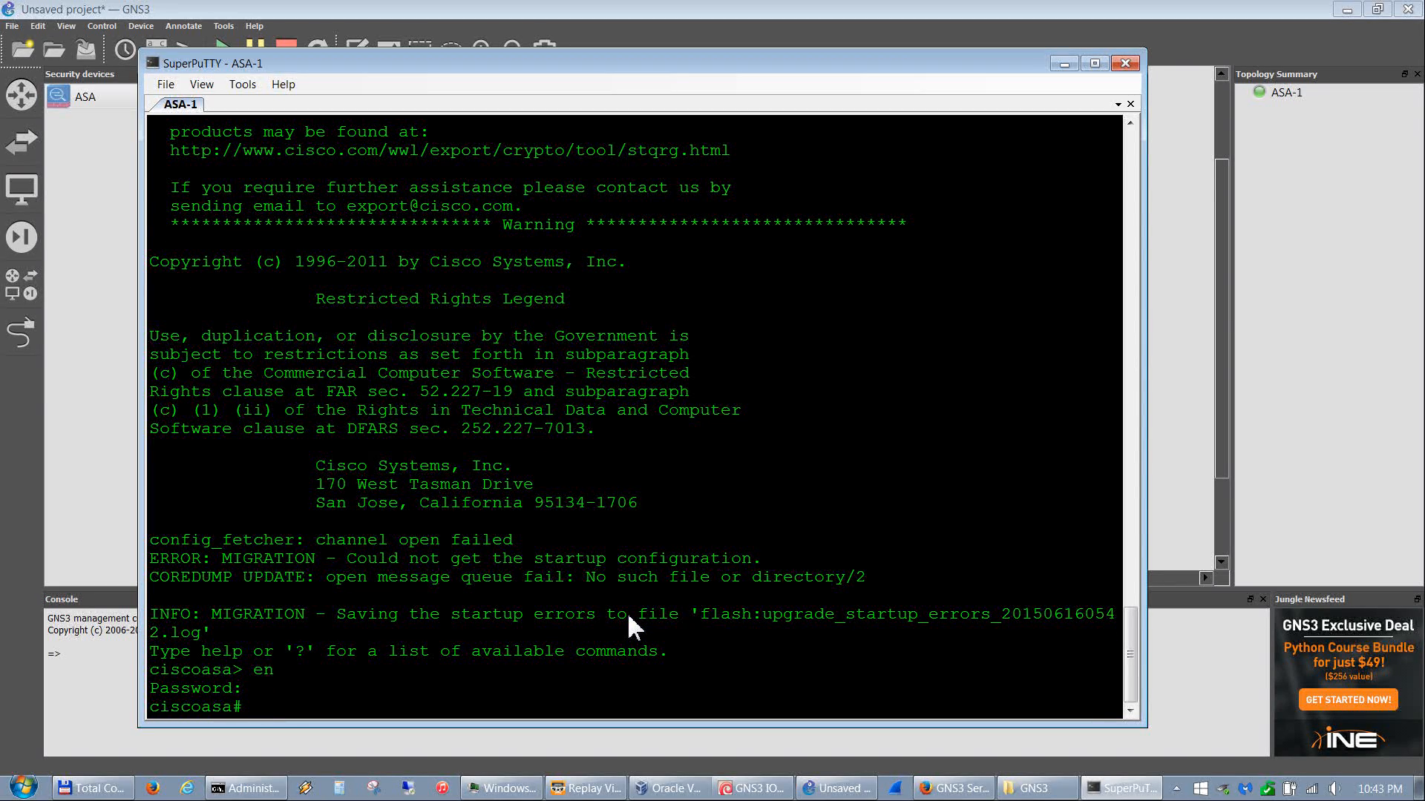
Enter global configuration mode with config t and answer n to decline anonymous error reporting.
text(config t)
key(Return)
text(n)
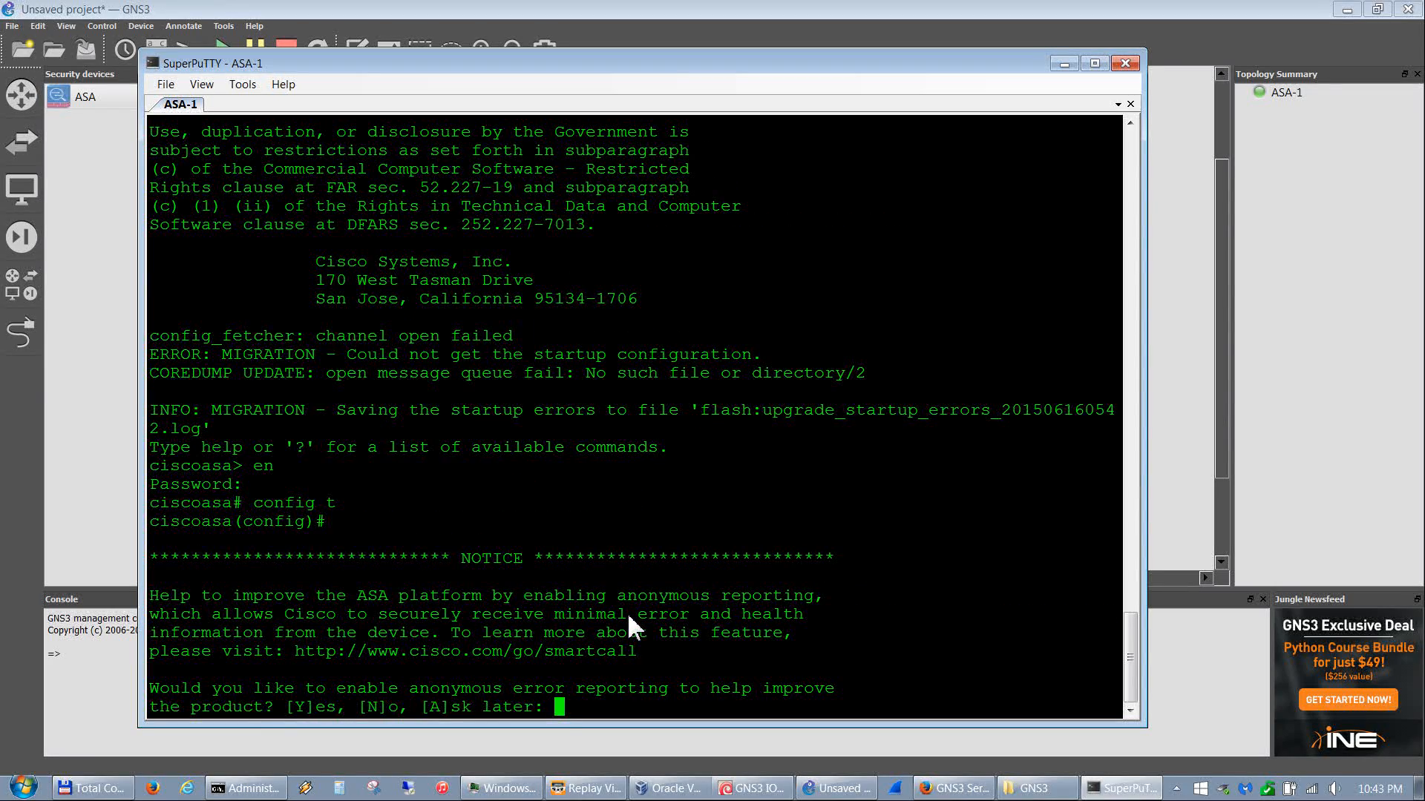
key(Return)
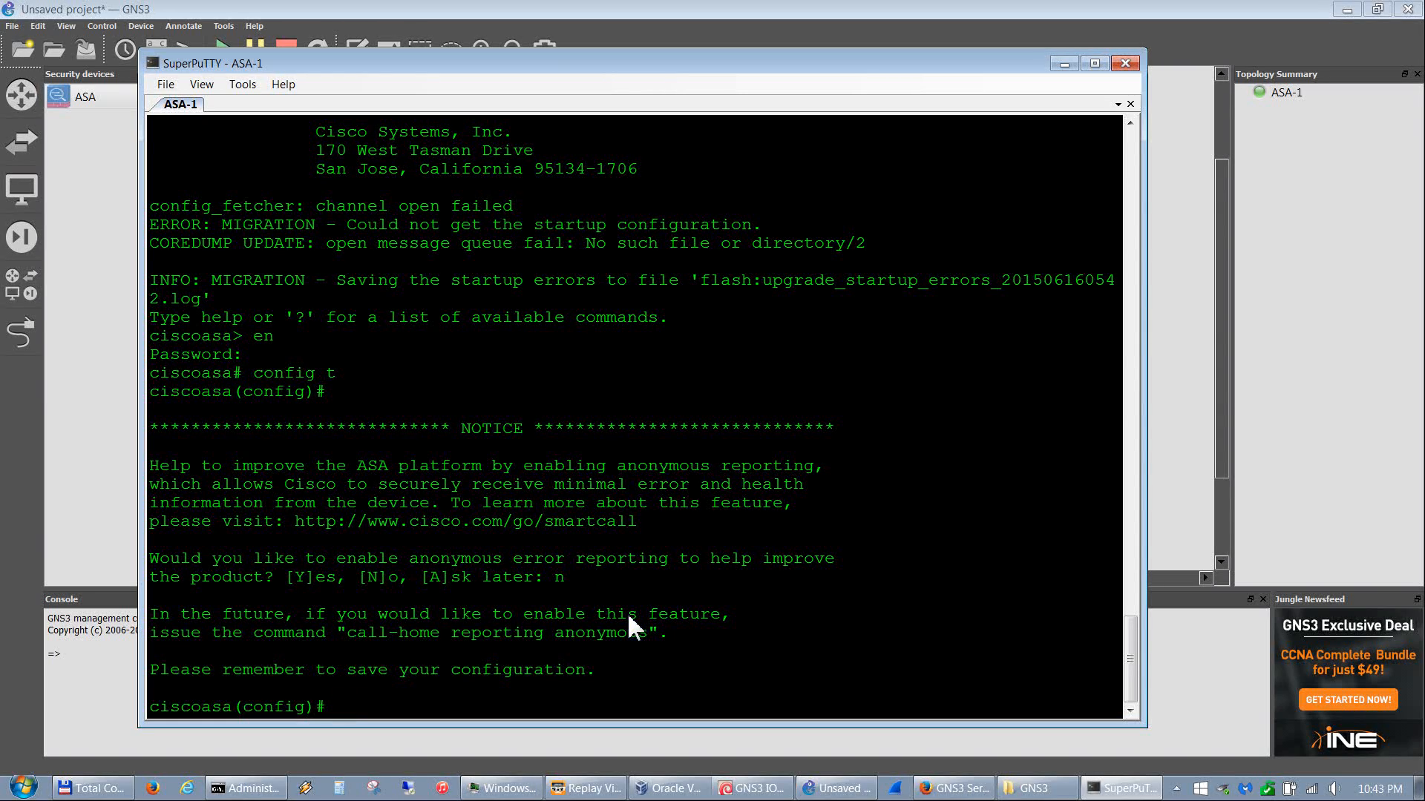
Leave configuration mode with end and save the running configuration with copy r s, accepting the default source filename.
text(end)
key(Return)
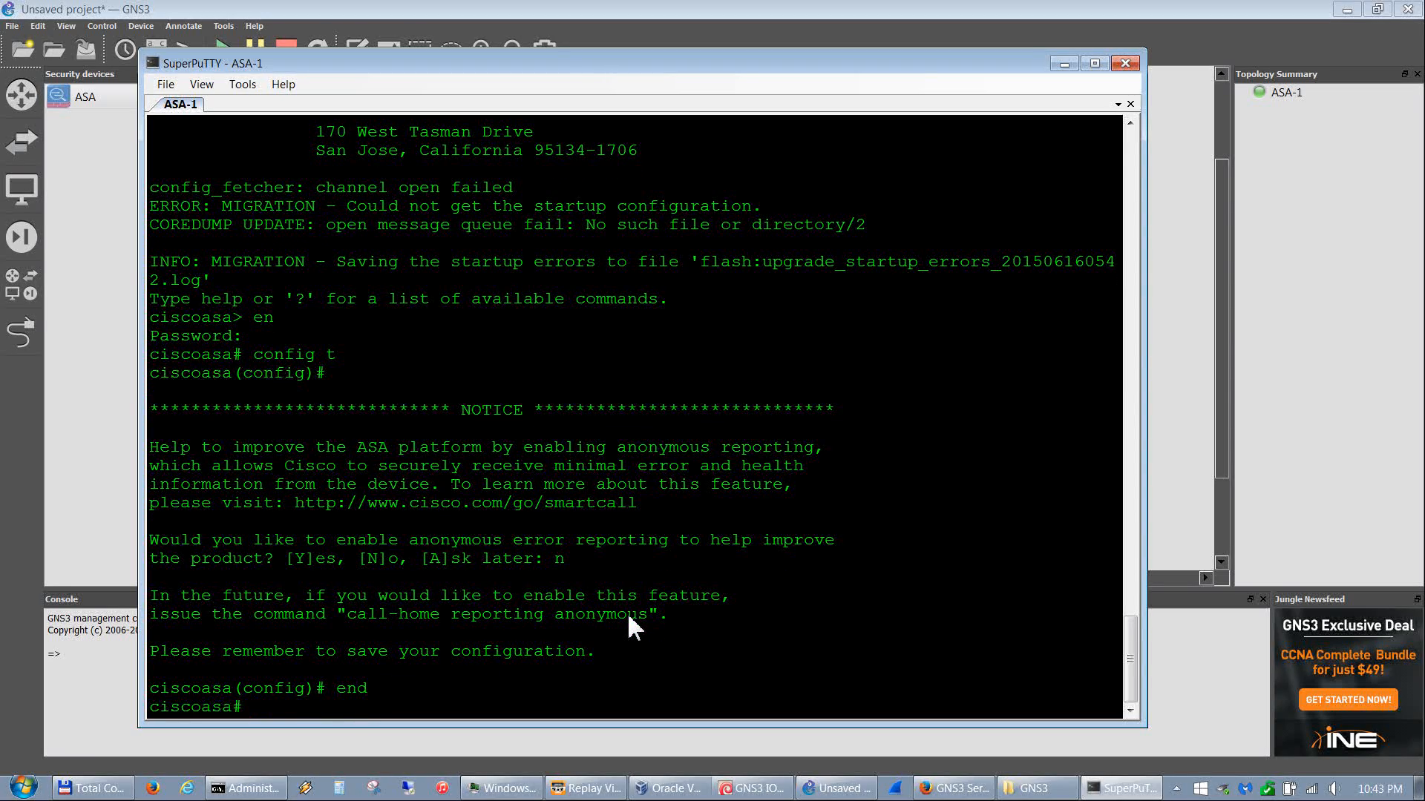
text(copy r s)
key(Return)
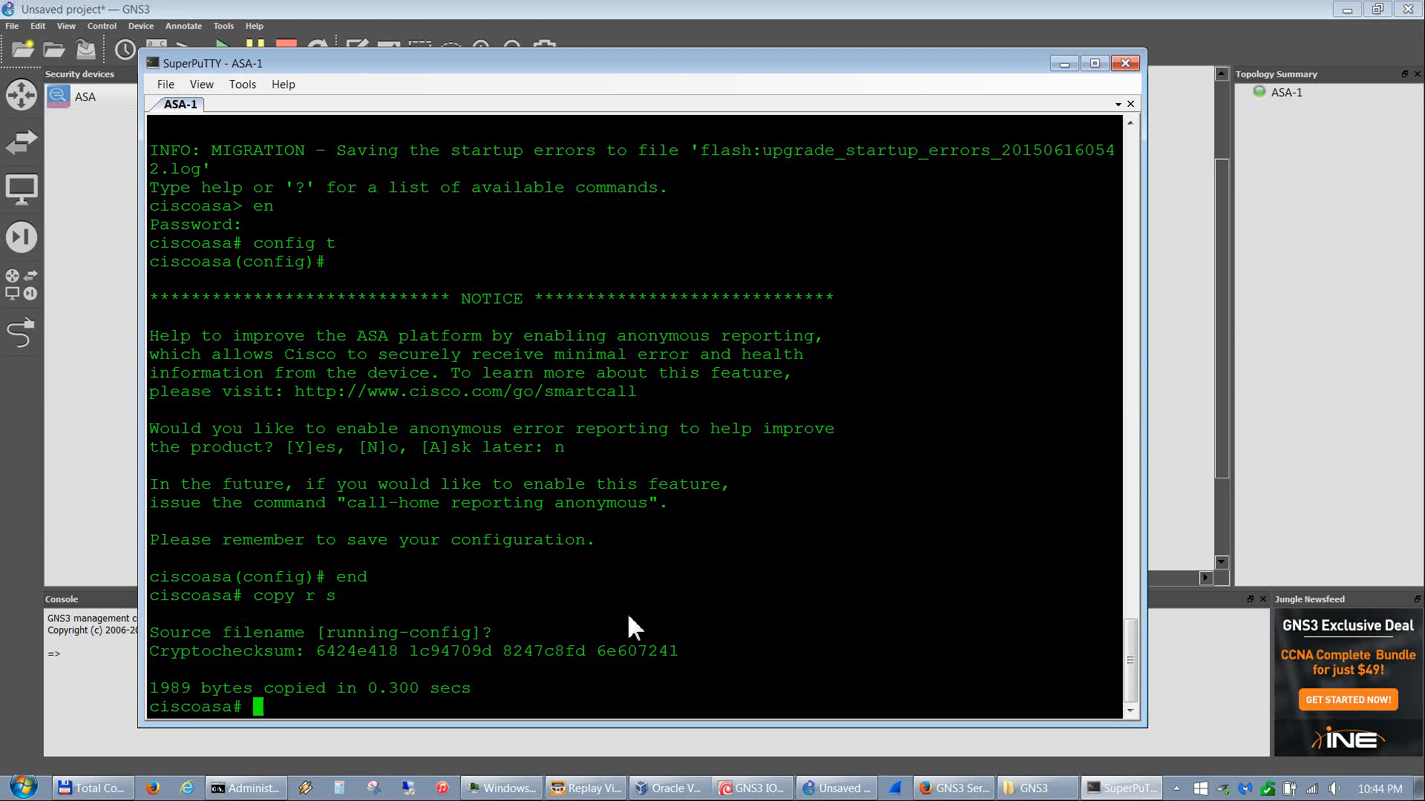
Copy the startup configuration to flash with copy s fl under the default filename startup-config, listing the disk0 directory before and after.
text(dir)
key(Return)
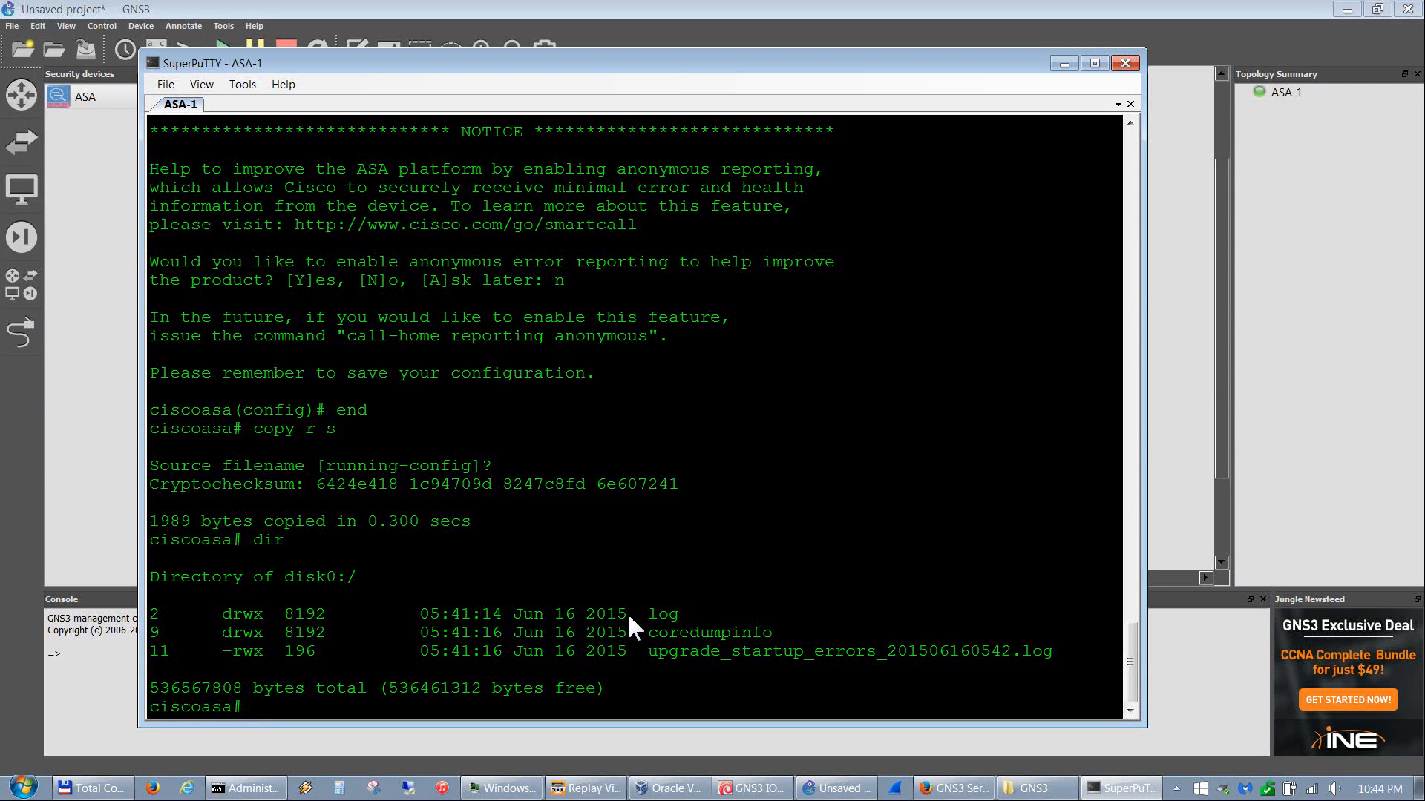
text(y s fl)
key(Return)
key(Return)
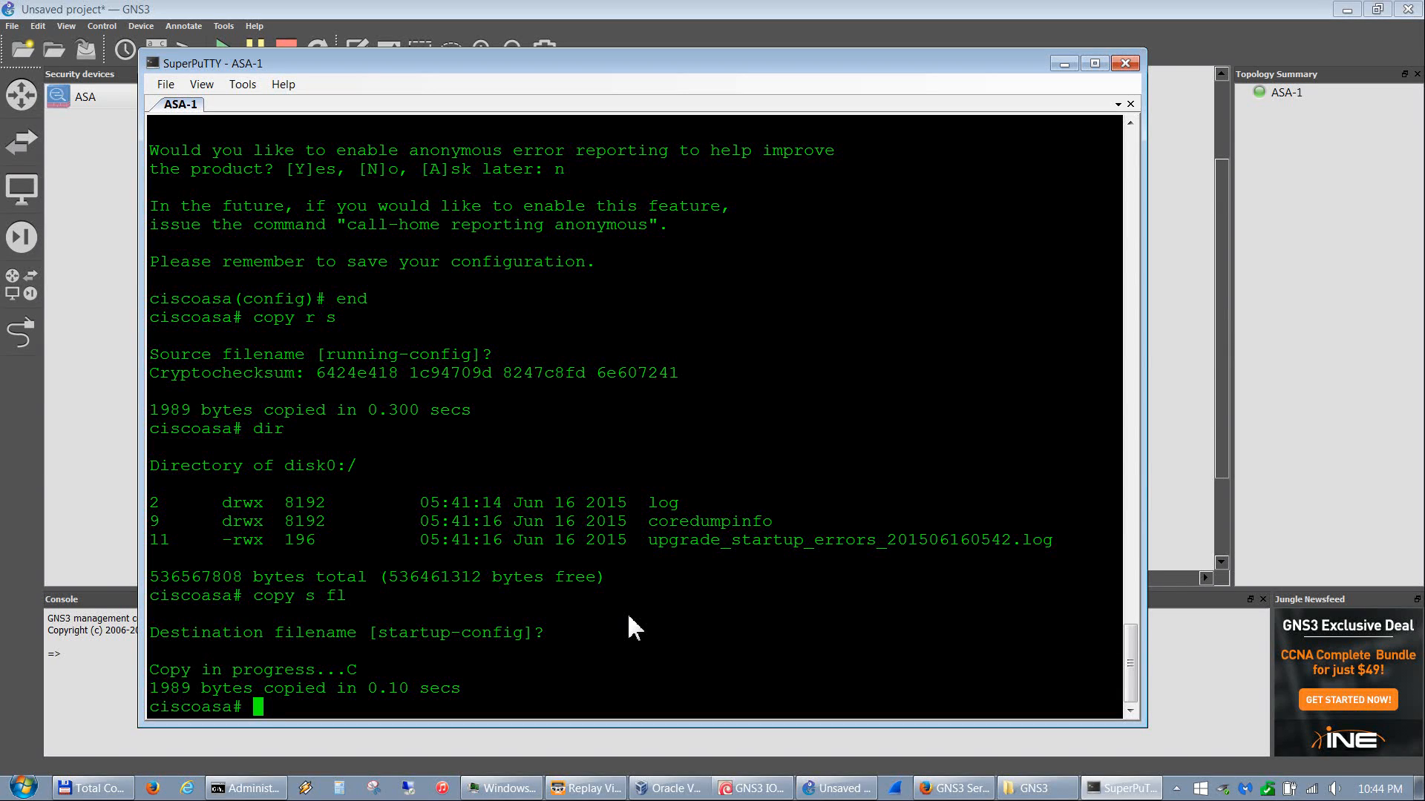
text(dir)
key(Return)
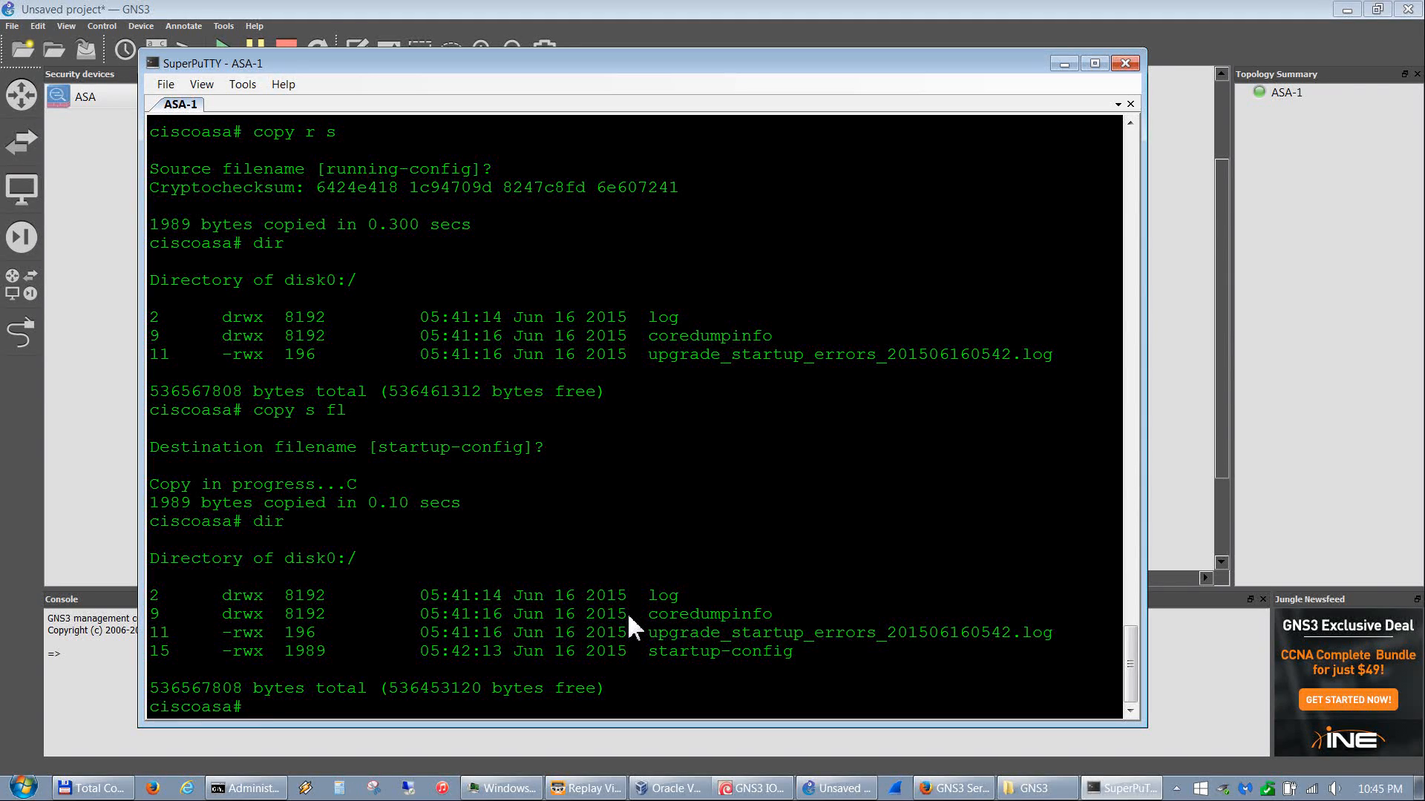
Write the reload command at the prompt without running it, and review the license and interface messages in the earlier boot output.
text(reload)
scroll(1129, 219, up, 16)
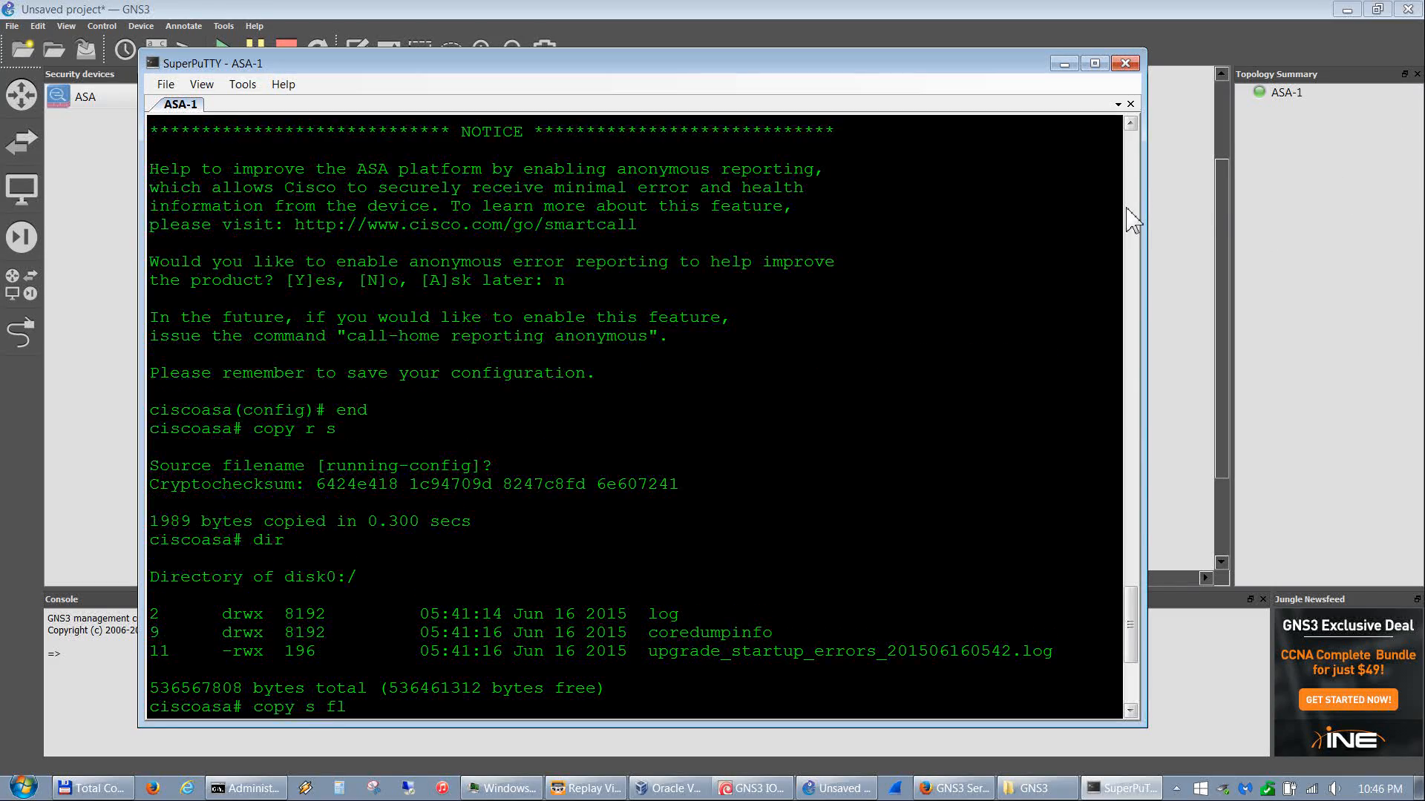
scroll(1130, 219, up, 10)
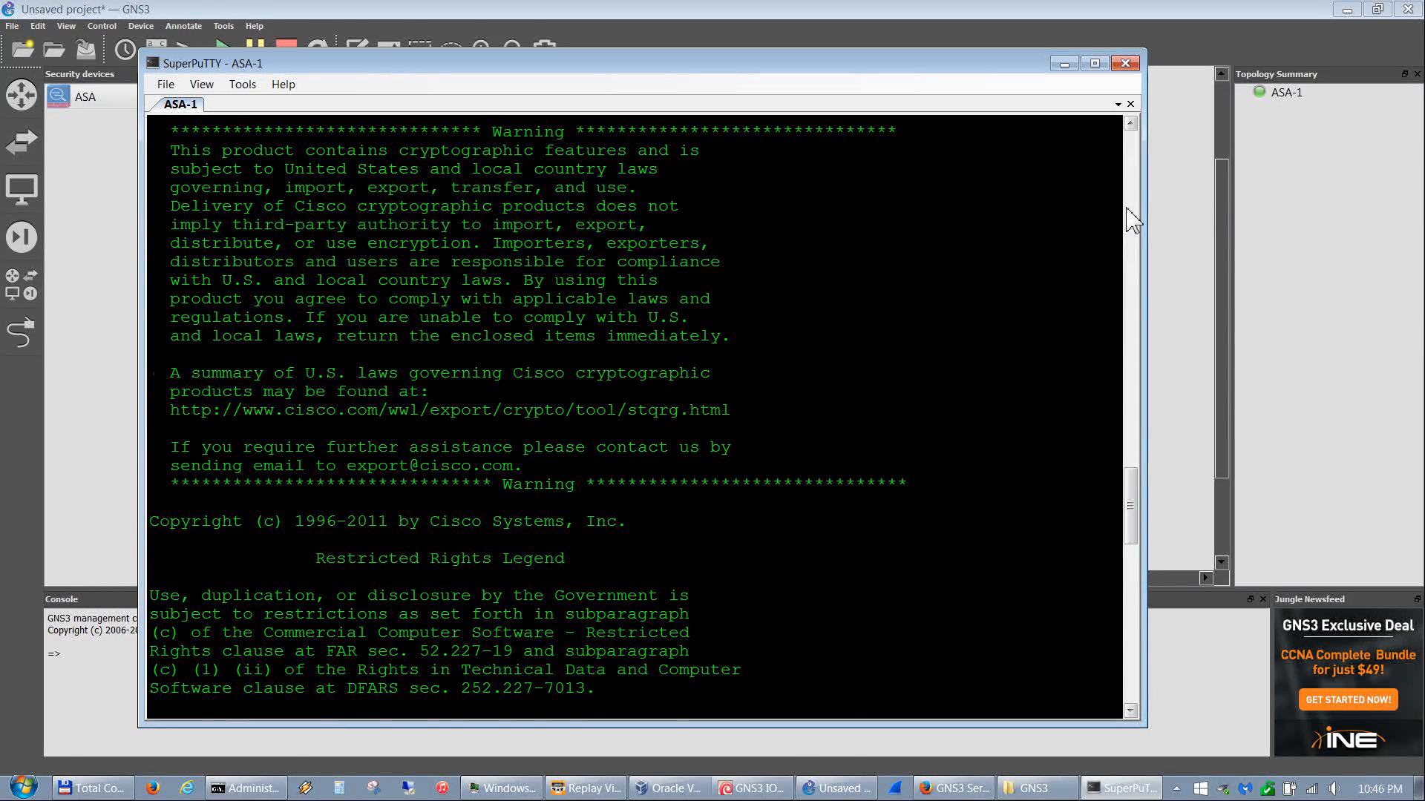
scroll(1128, 211, up, 5)
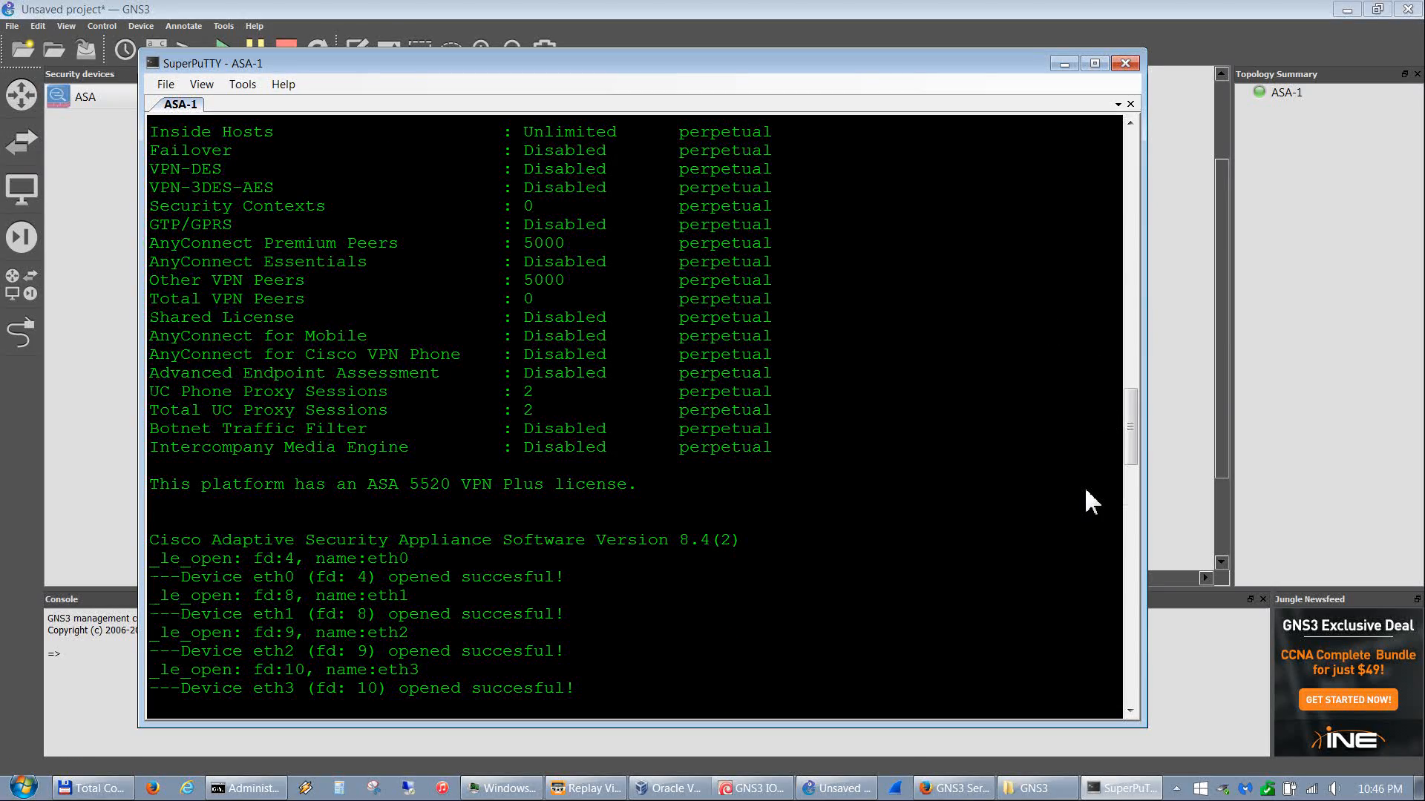
scroll(1090, 502, down, 20)
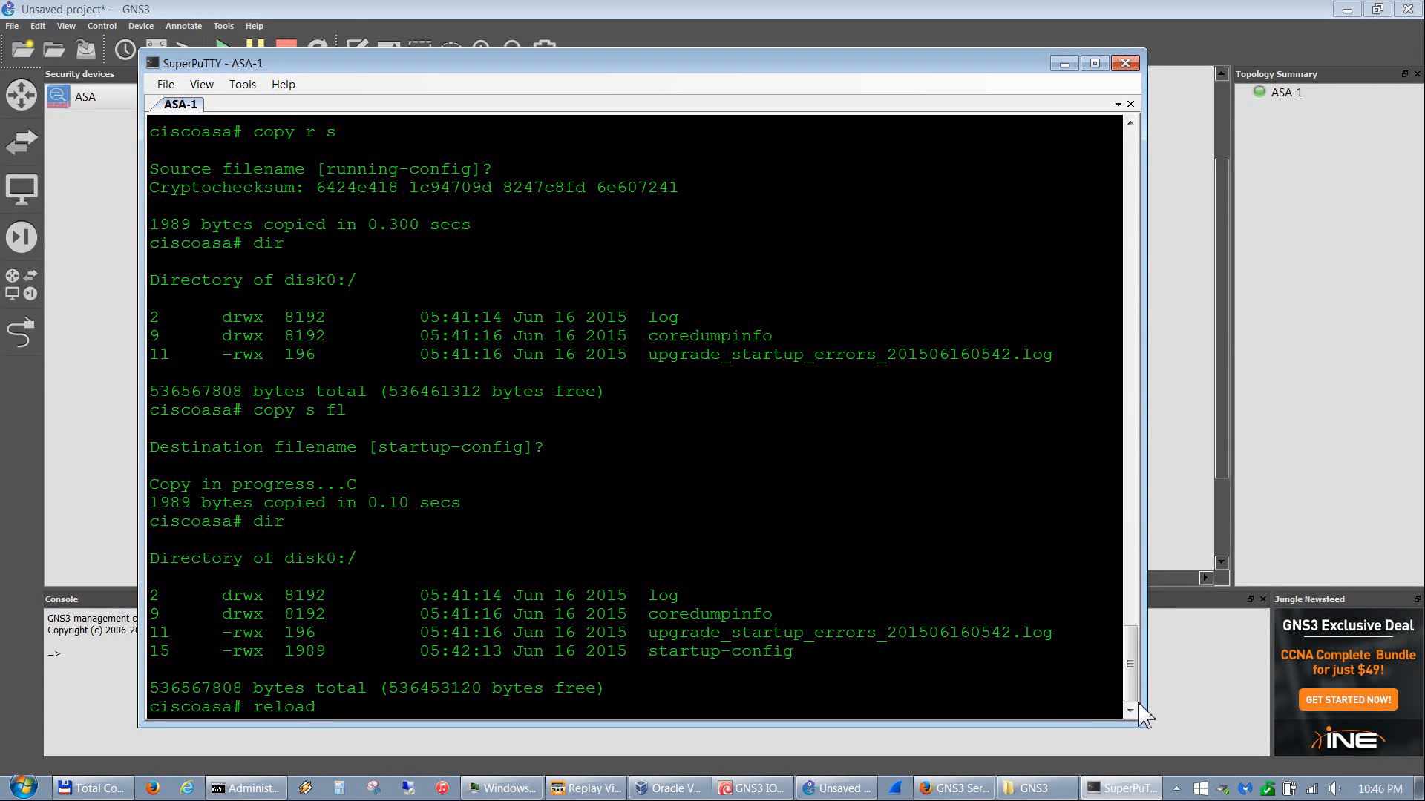
key(alt+Tab)
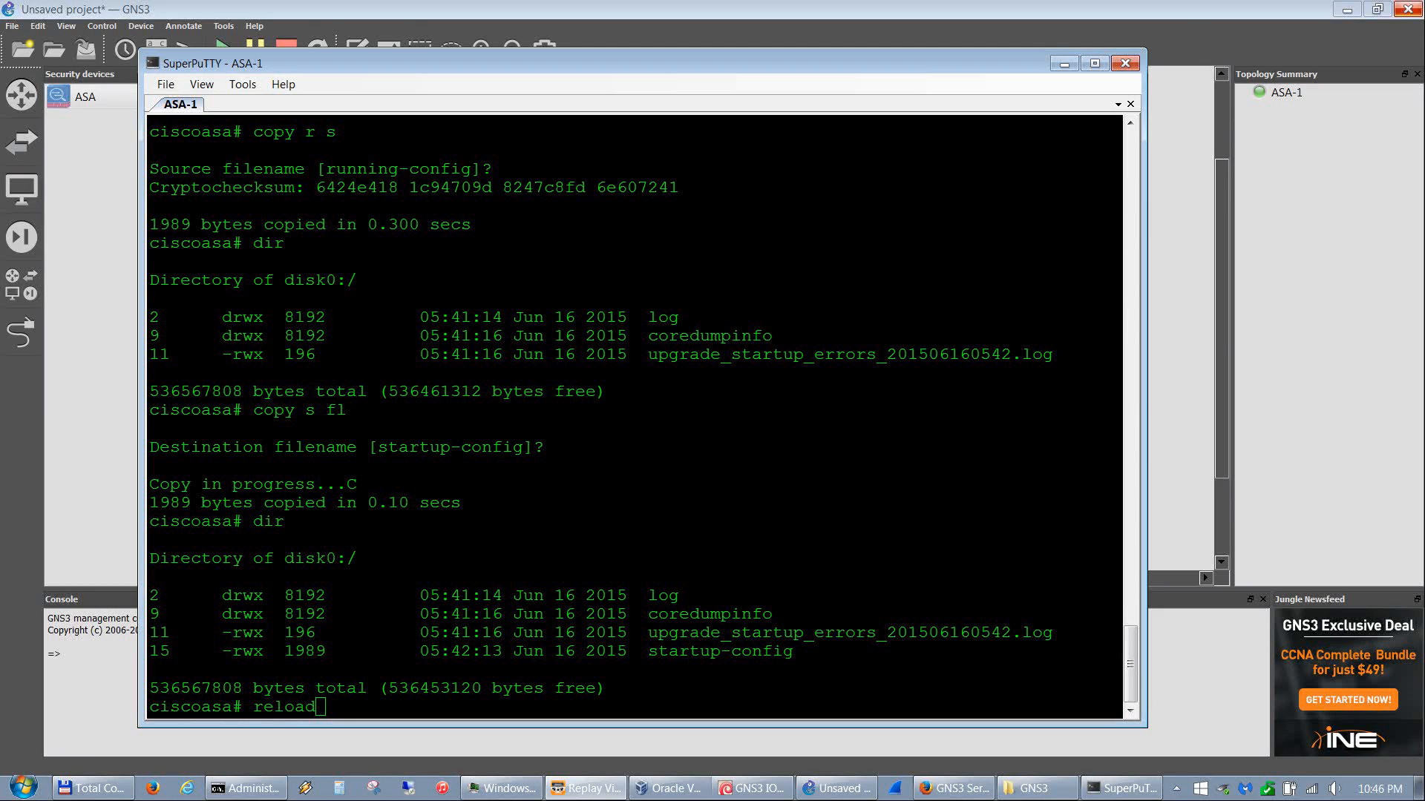